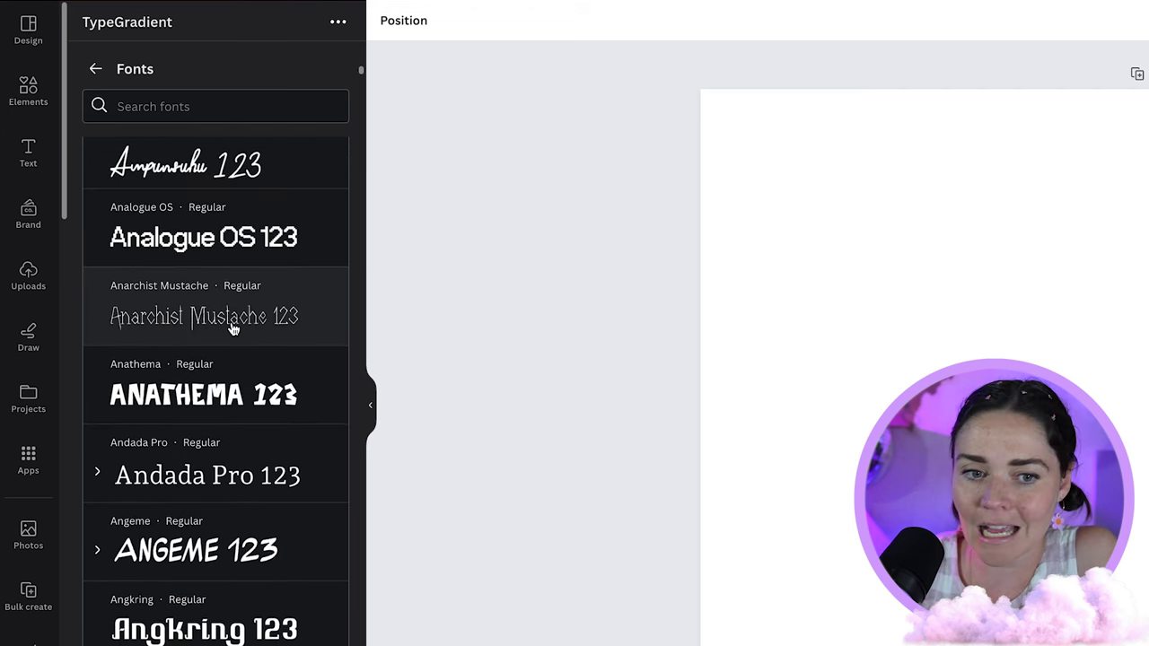
Choose Archivo Black as the font for the gradient text
scroll(232, 330, "down", 5)
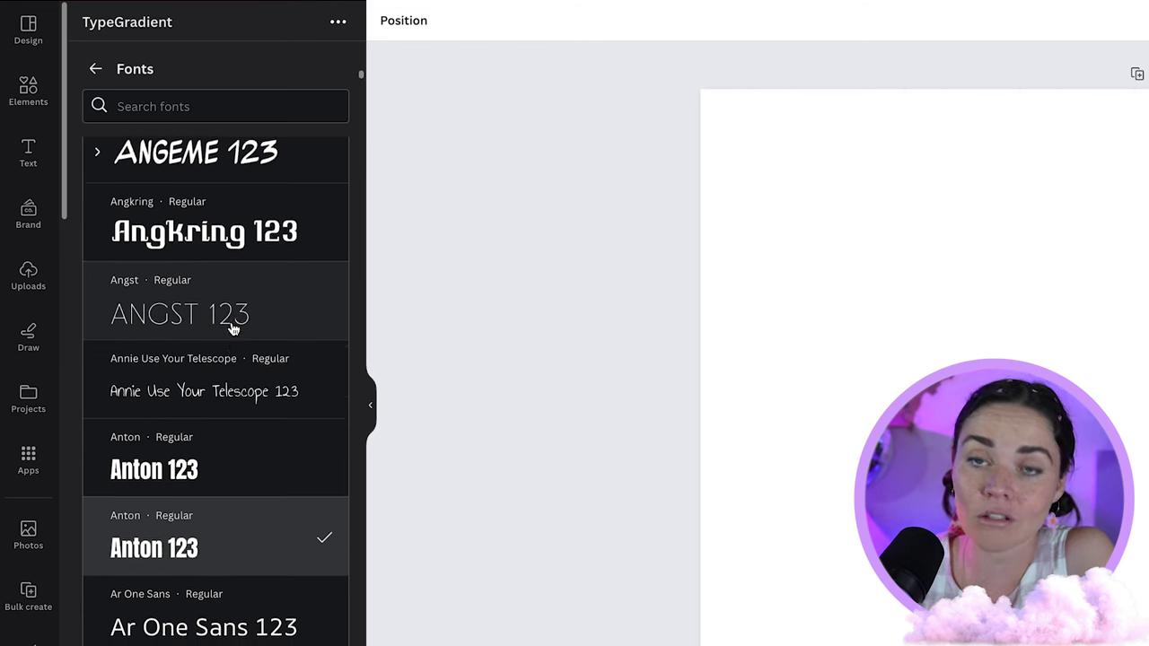
scroll(232, 329, "down", 1)
scroll(232, 330, "down", 5)
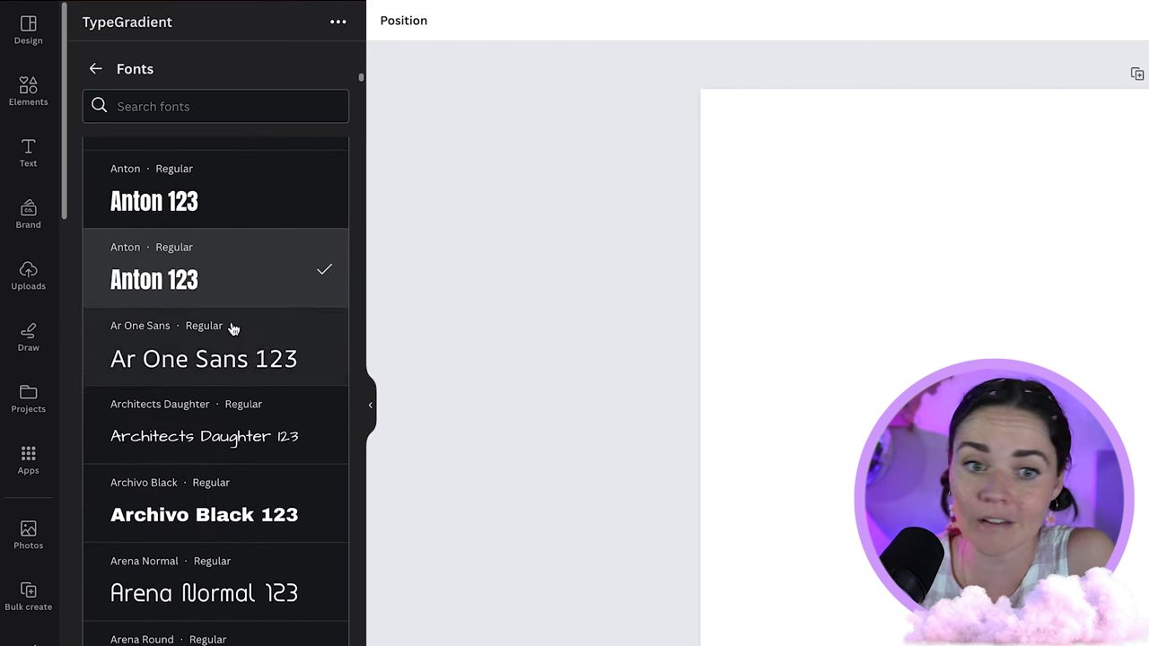
left_click(181, 422)
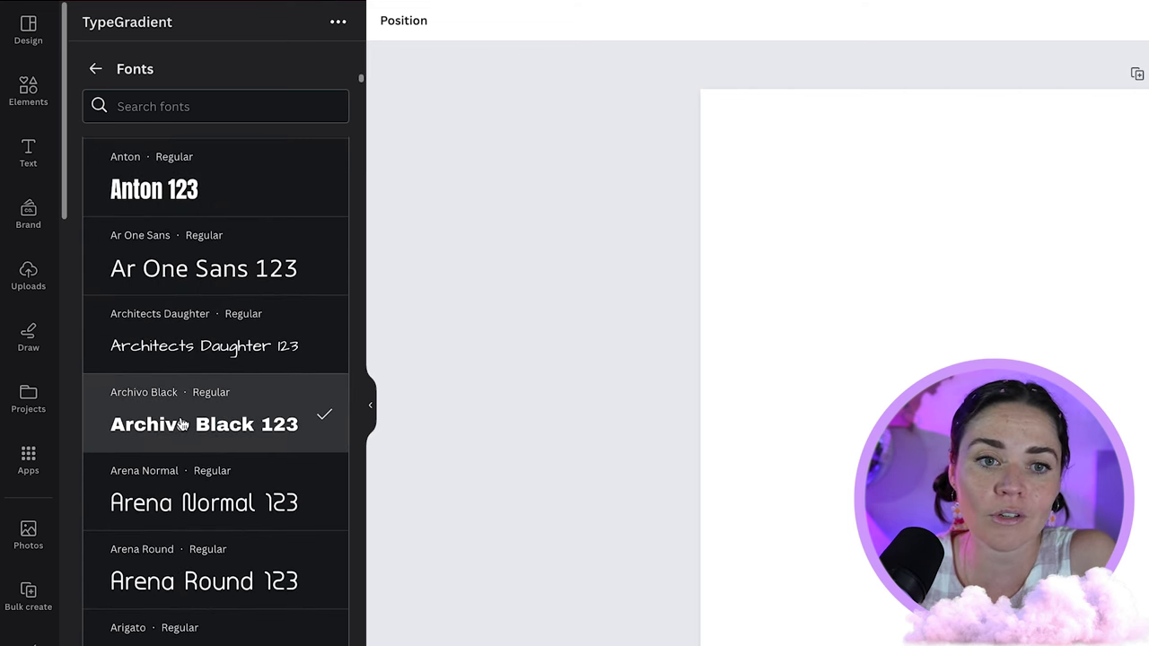
Search the font list for "termin" and "bright", and clear the search
left_click(230, 102)
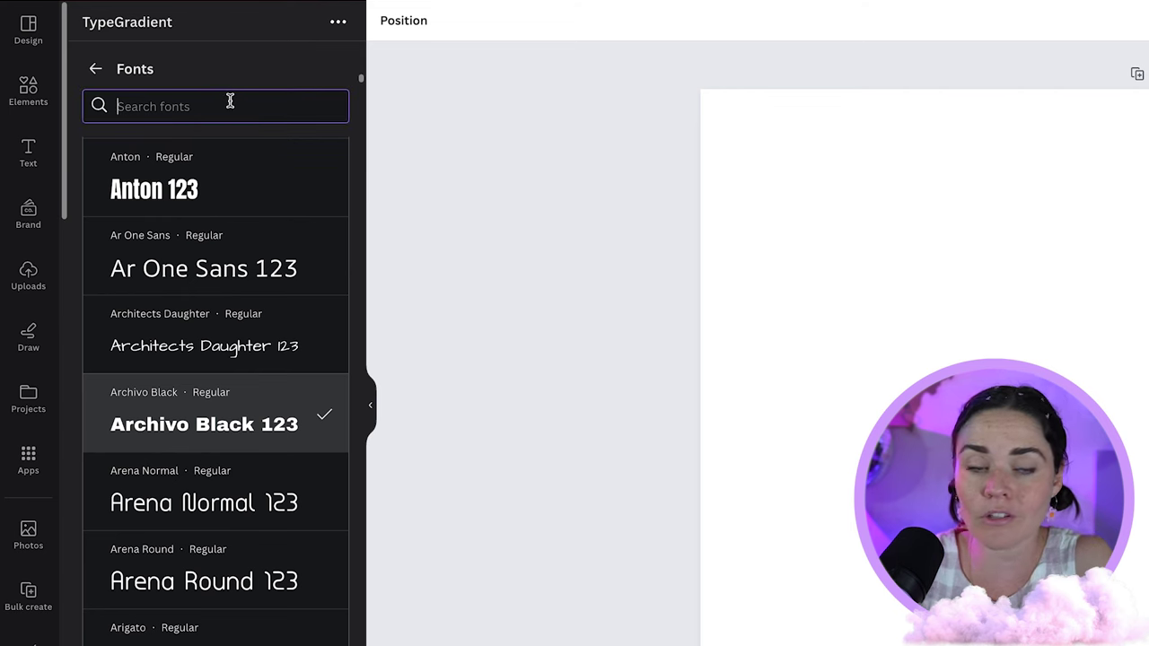
type("termin")
key("ctrl+a")
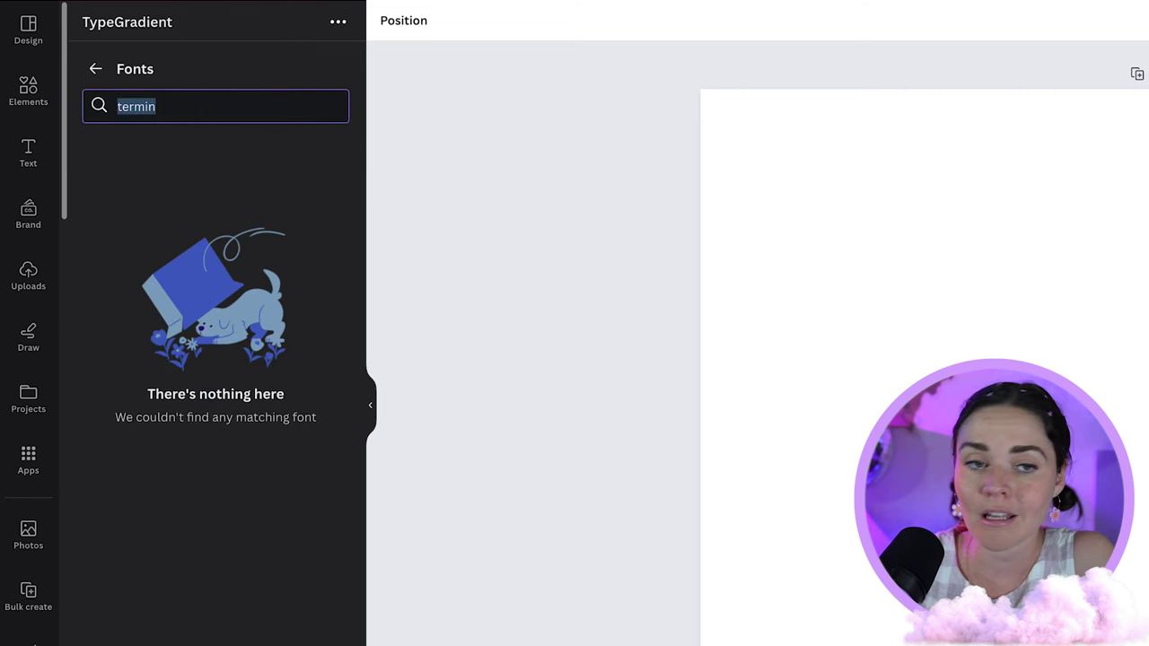
key("BackSpace")
type("bright")
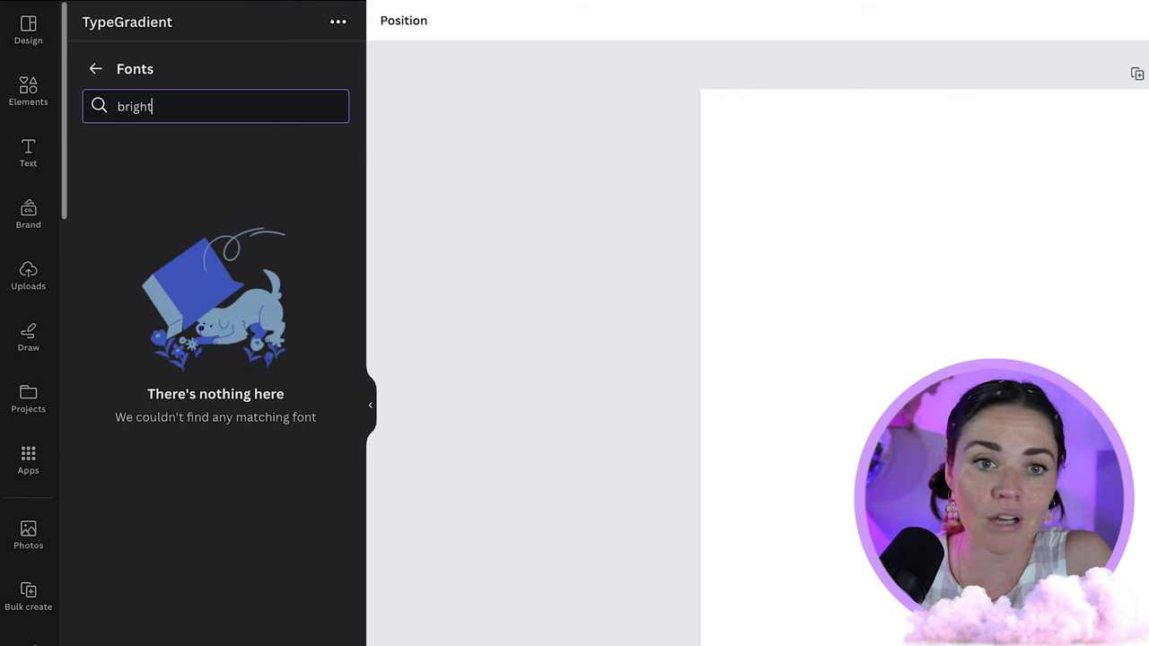
key("ctrl+a")
key("BackSpace")
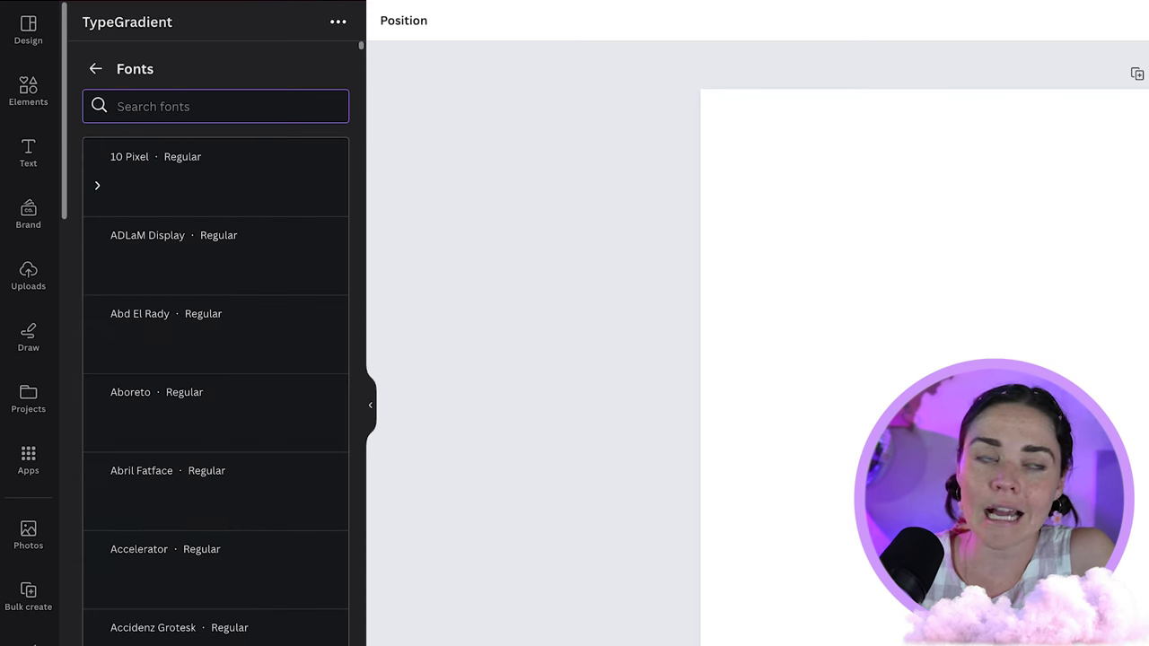
Search the fonts for "poppin", choose Poppins in the Black weight, and return to the text settings
type("poppin")
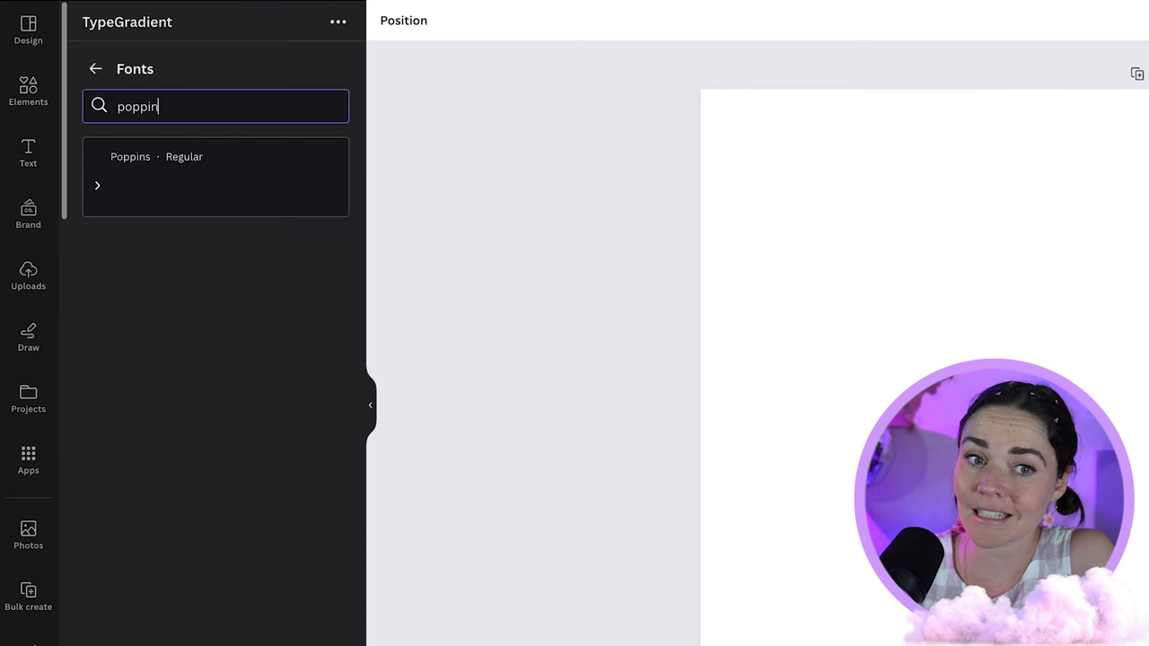
left_click(98, 187)
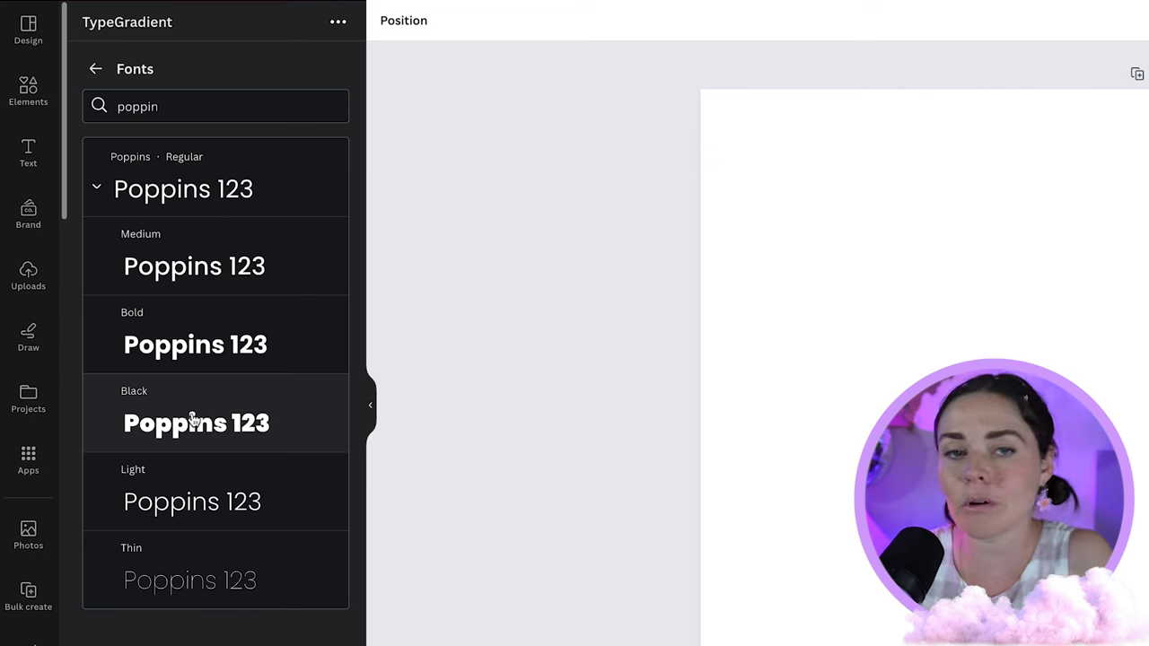
left_click(192, 419)
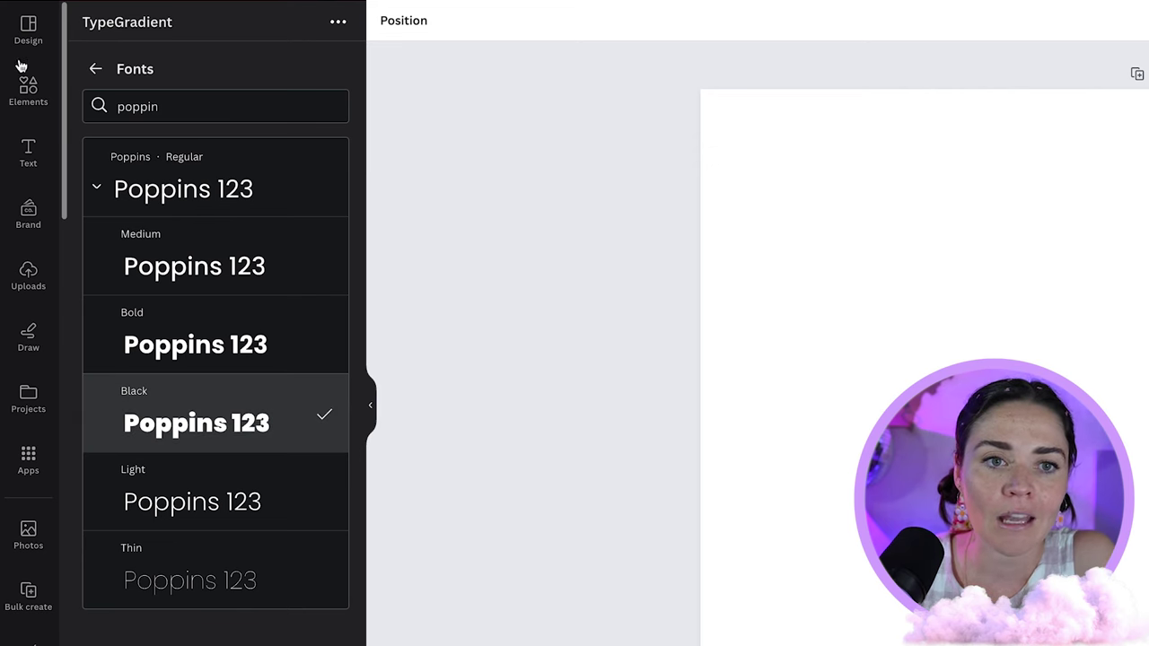
left_click(95, 68)
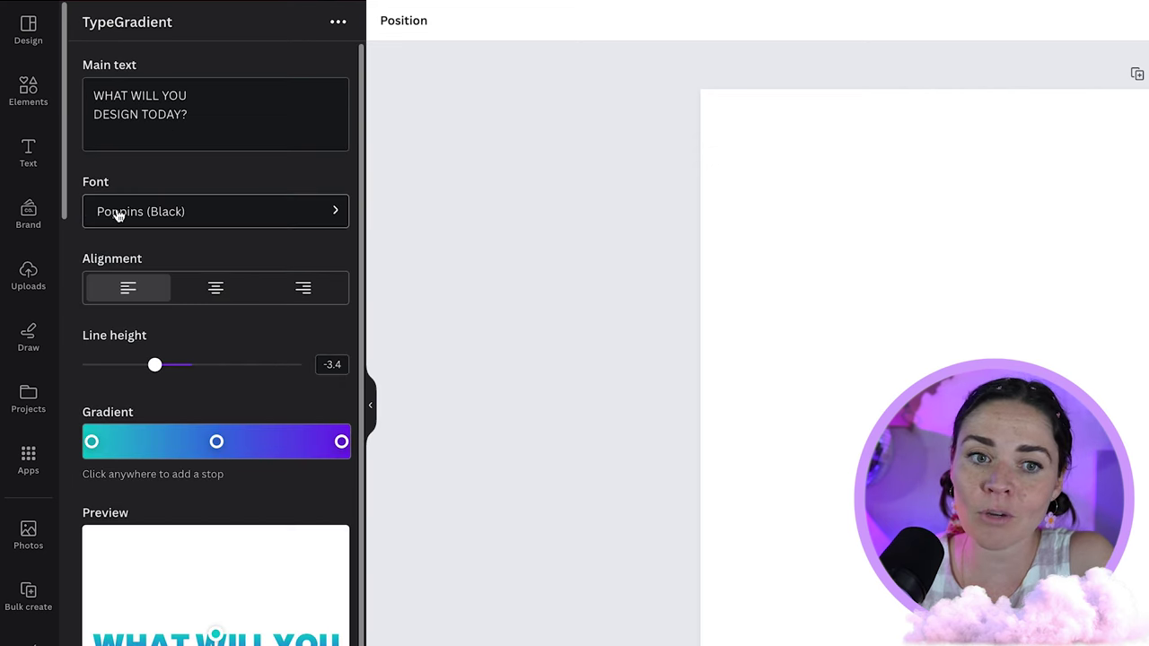
Try the centre and right alignments, restore left alignment, and set the line height to -3.6
scroll(154, 303, "down", 2)
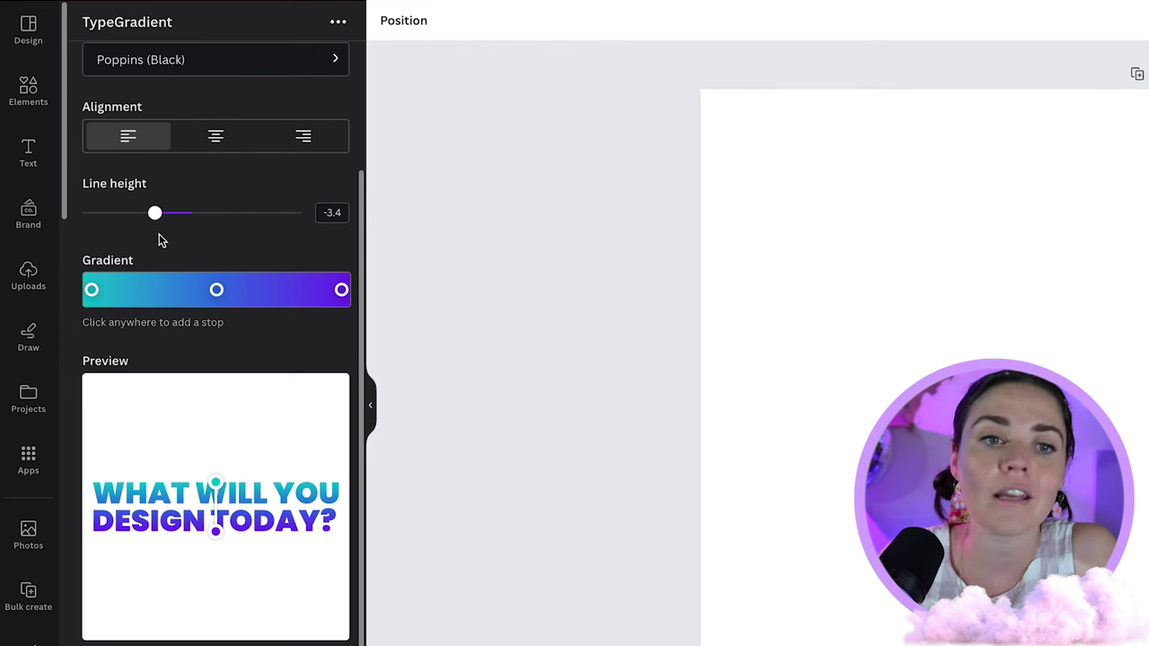
left_click(213, 138)
left_click(296, 141)
left_click(128, 145)
mouse_move(154, 213)
left_mouse_down()
mouse_move(131, 213)
mouse_move(242, 213)
mouse_move(98, 216)
mouse_move(219, 213)
mouse_move(128, 217)
mouse_move(153, 213)
left_mouse_up()
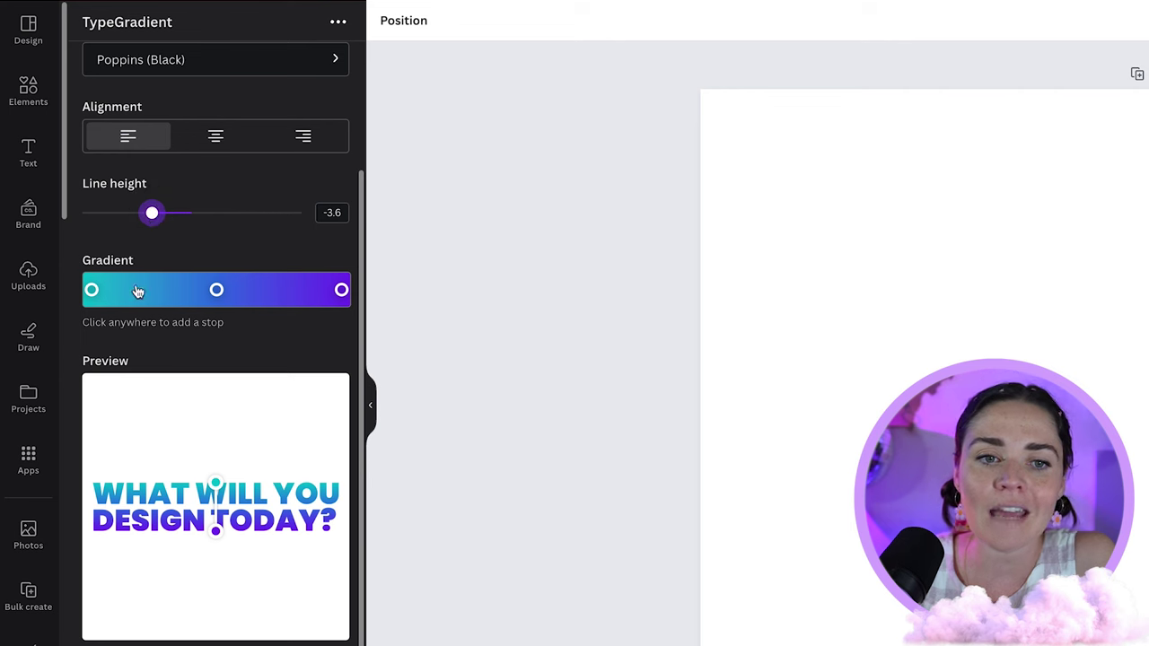
Set the page background to the light purple from the White Deer palette and copy its hex code
left_click(92, 289)
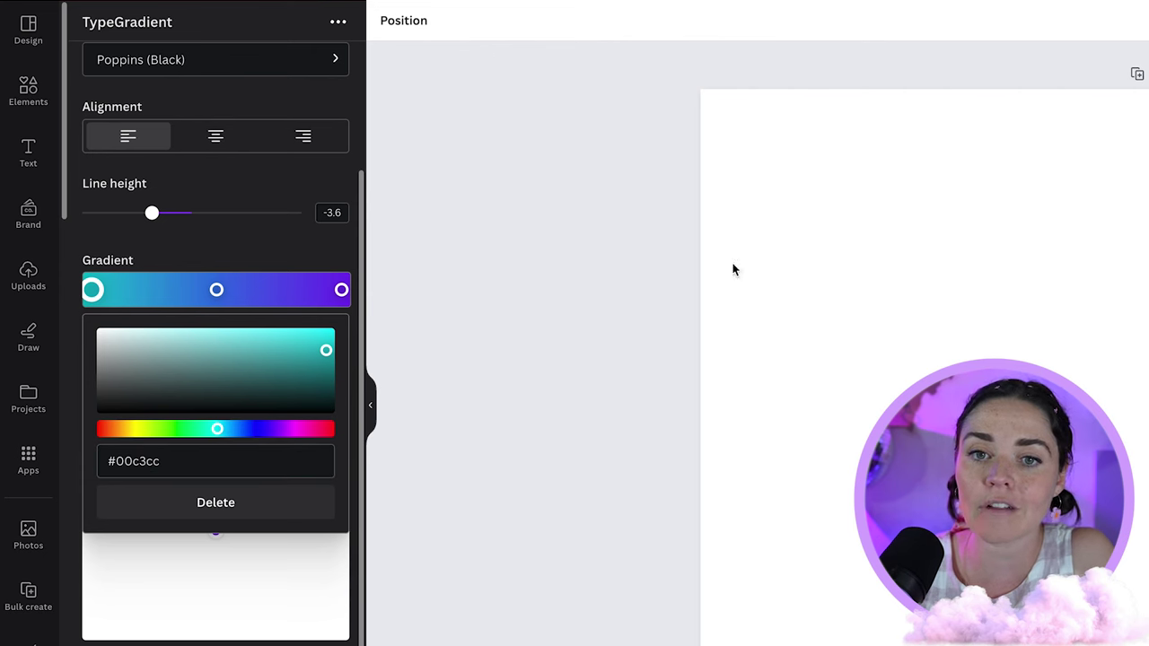
left_click(869, 255)
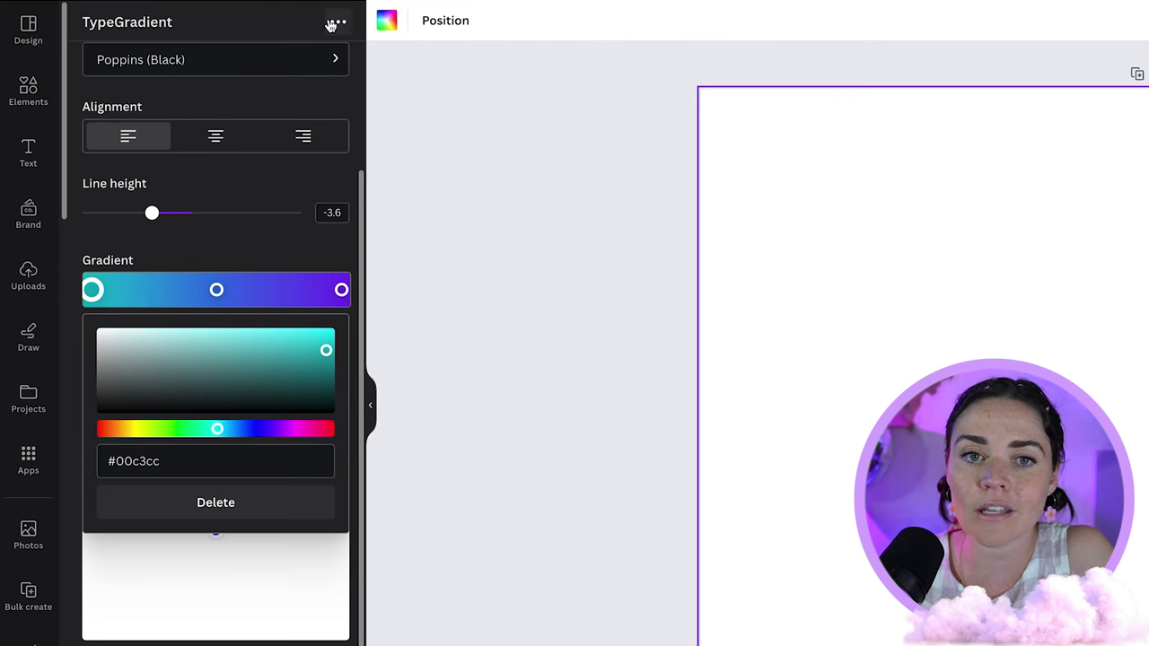
left_click(388, 22)
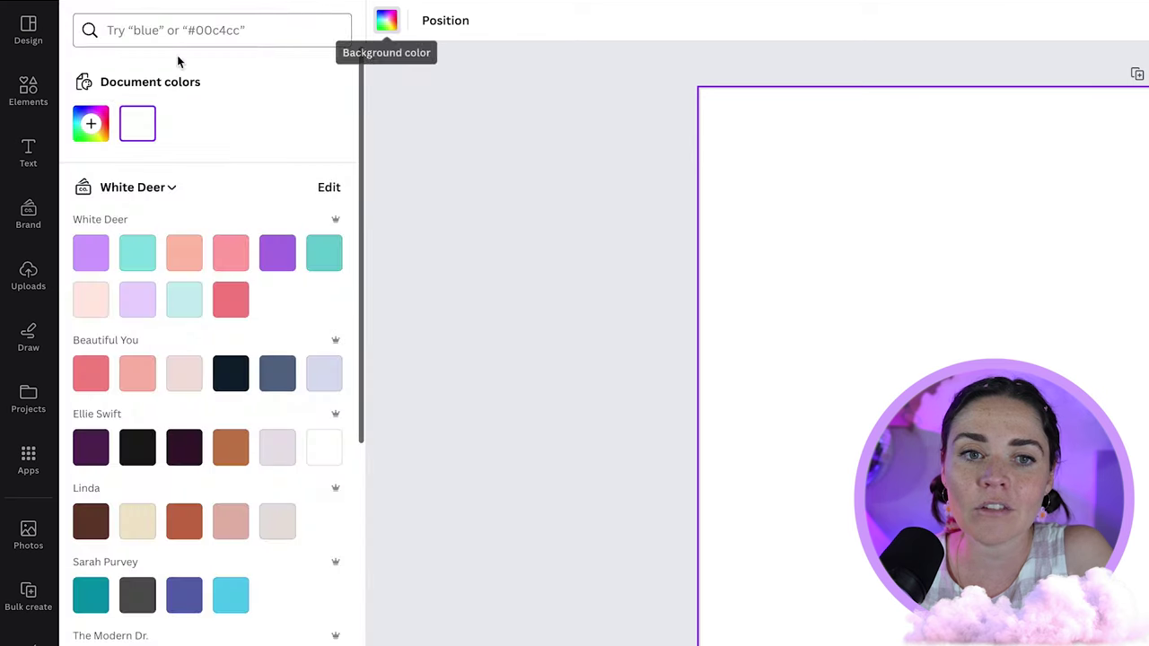
left_click(93, 265)
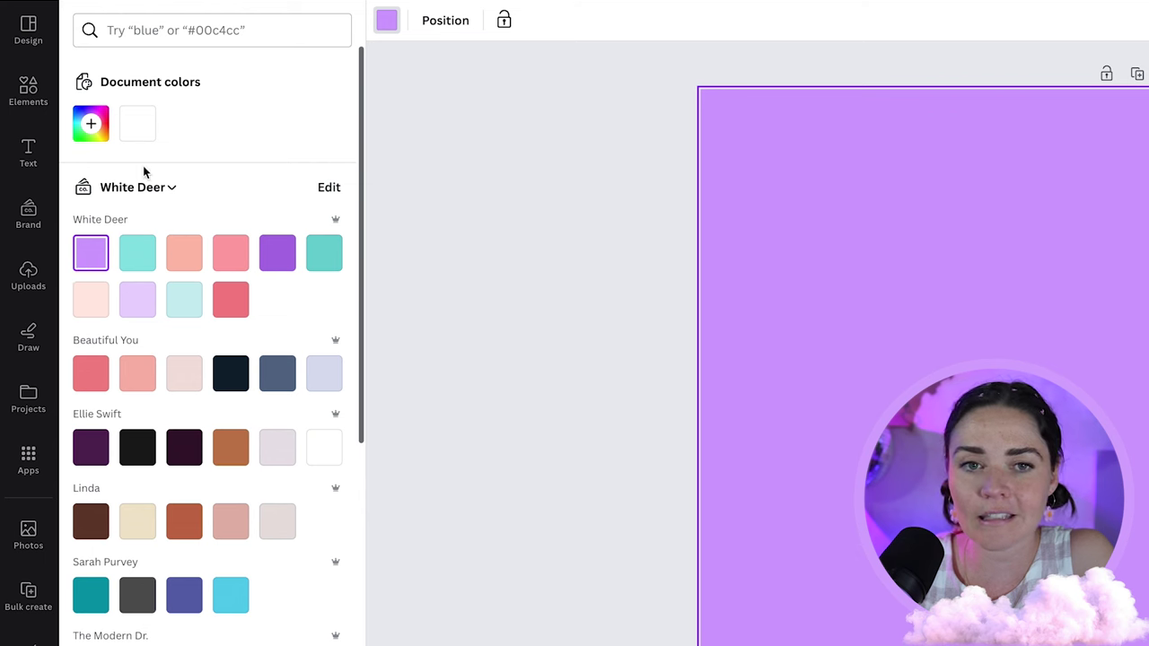
left_click(90, 123)
key("ctrl+c")
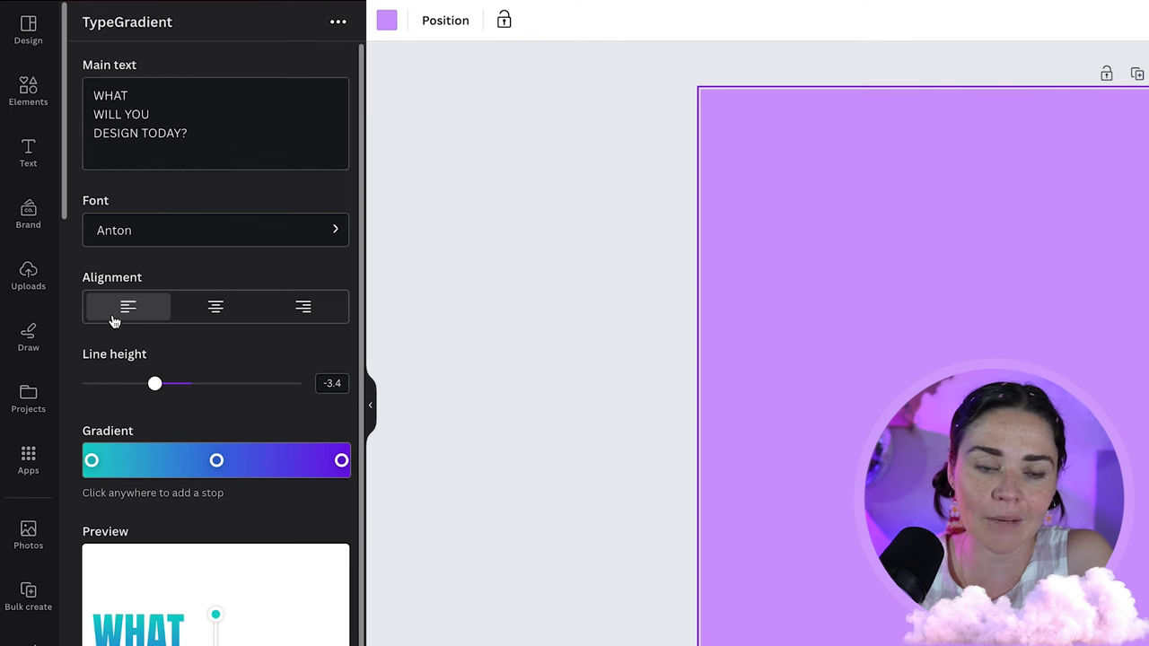
Set the first gradient stop to the copied light purple, #D1A3FF
left_click(92, 461)
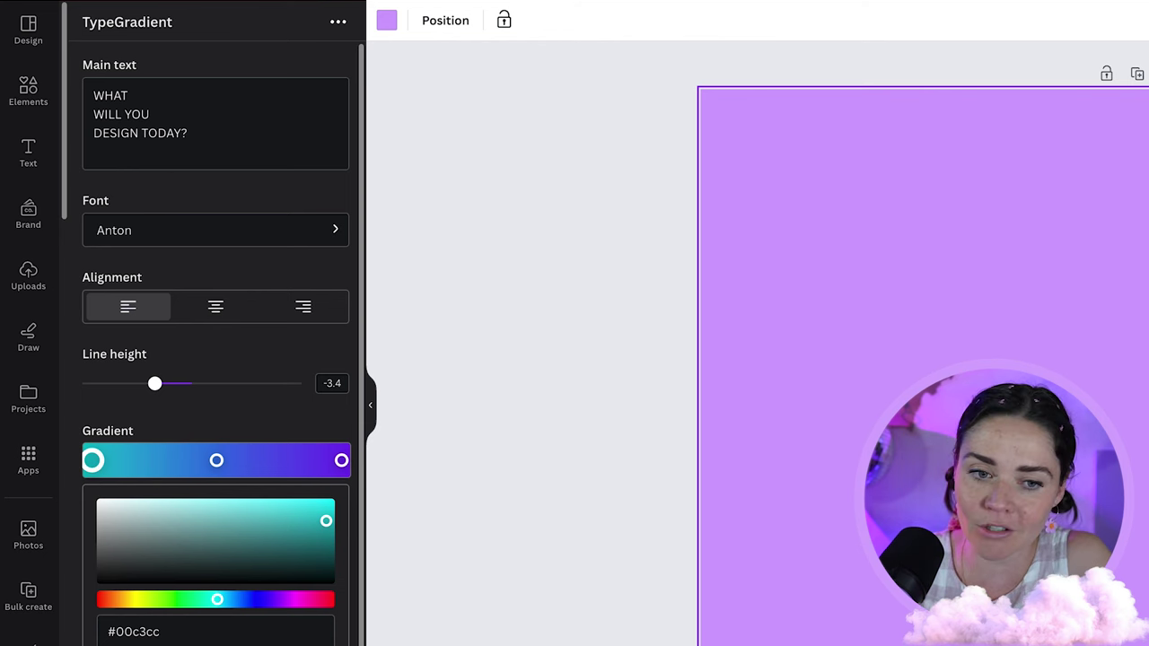
left_click(185, 633)
key("ctrl+v")
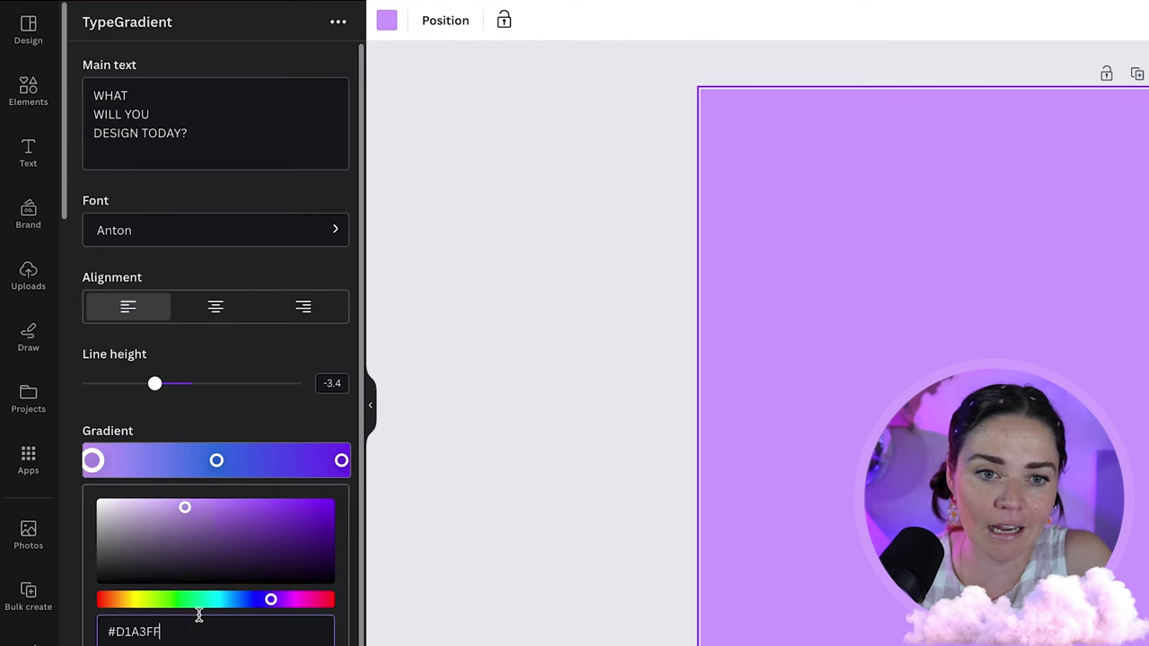
Paste the light purple into the middle gradient stop and darken it to a deeper purple, #8d55c5
left_click(216, 462)
left_click(182, 633)
key("ctrl+v")
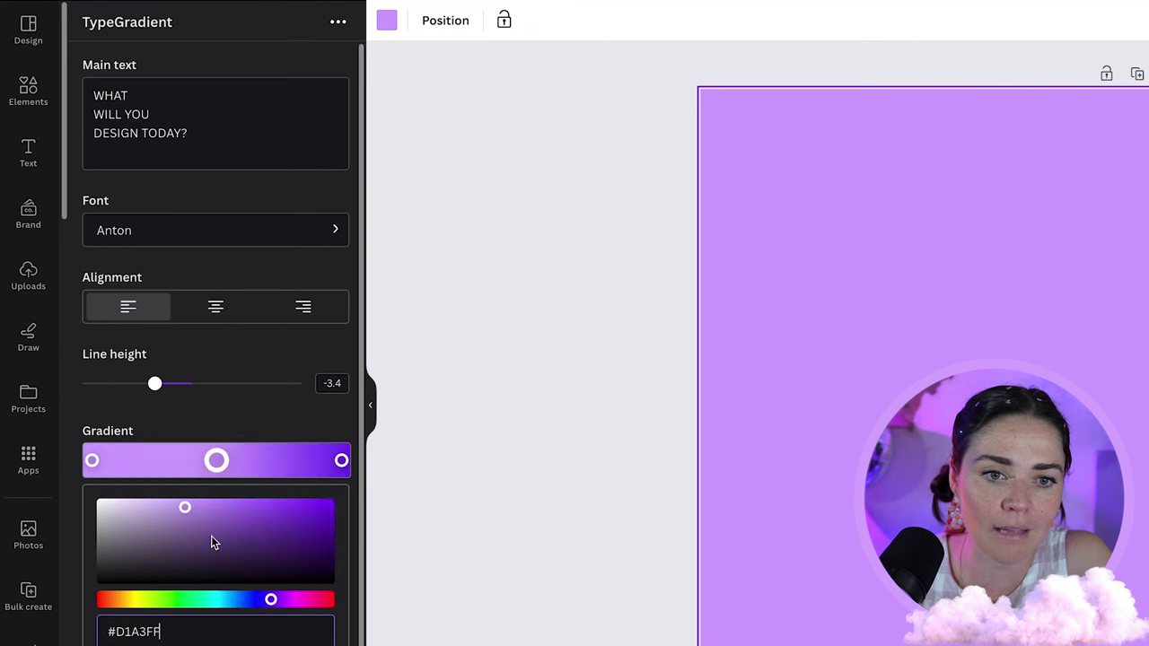
left_click_drag(205, 531, 231, 520)
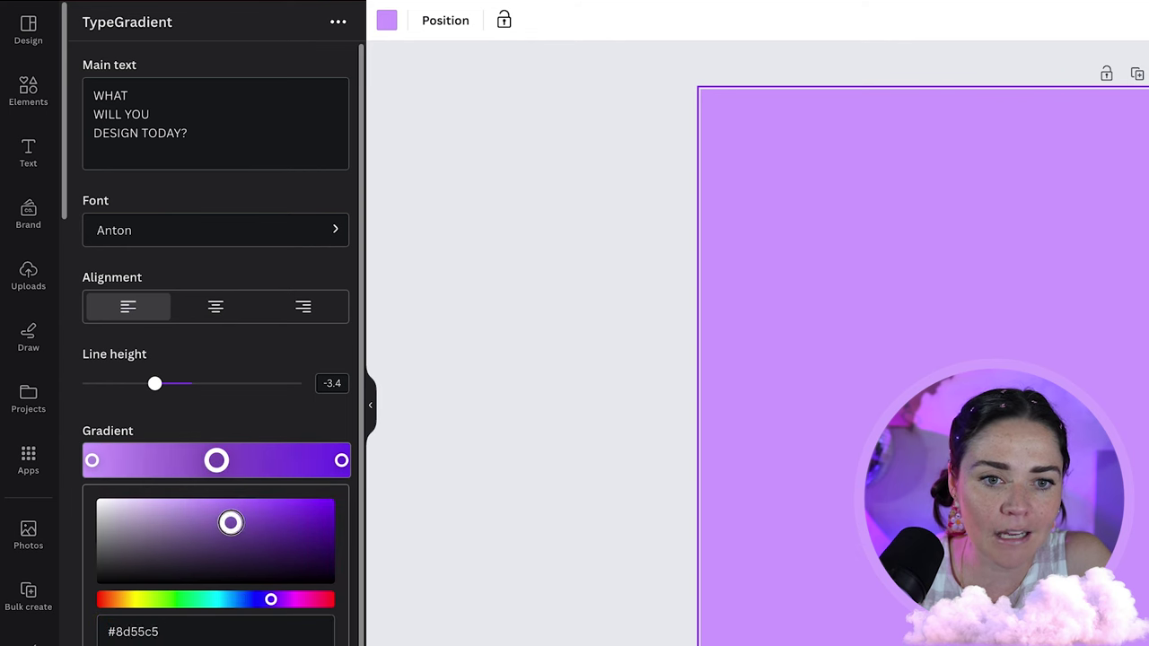
Change the last gradient stop to turquoise, #47dee7
left_click(341, 461)
left_click_drag(266, 599, 218, 600)
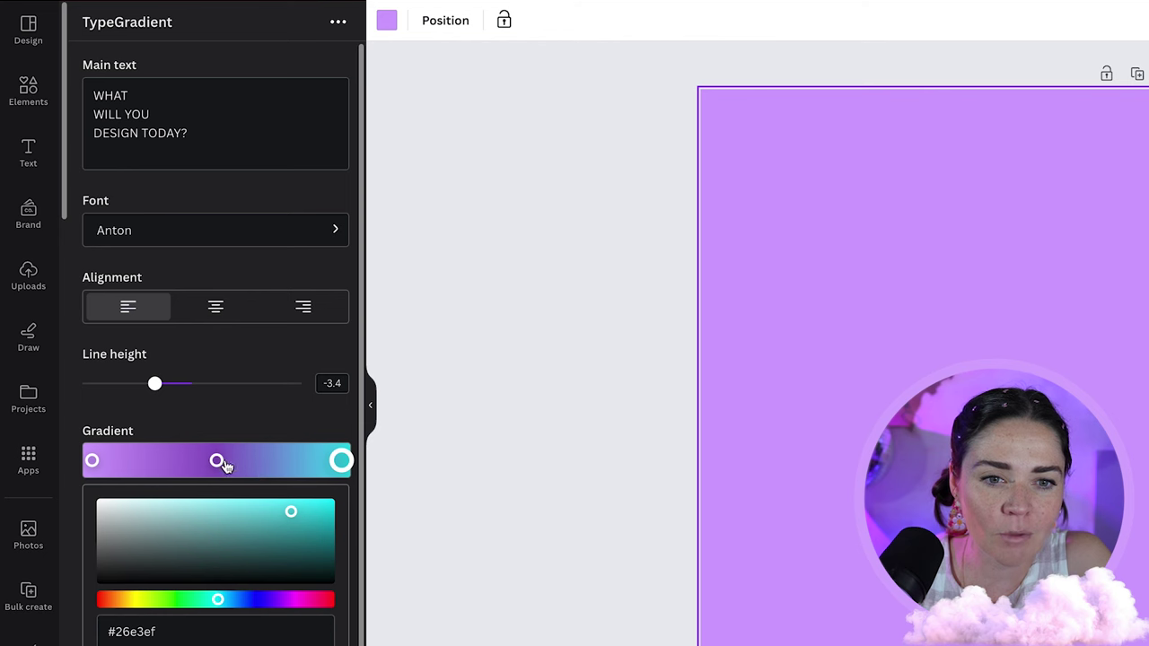
left_click(258, 515)
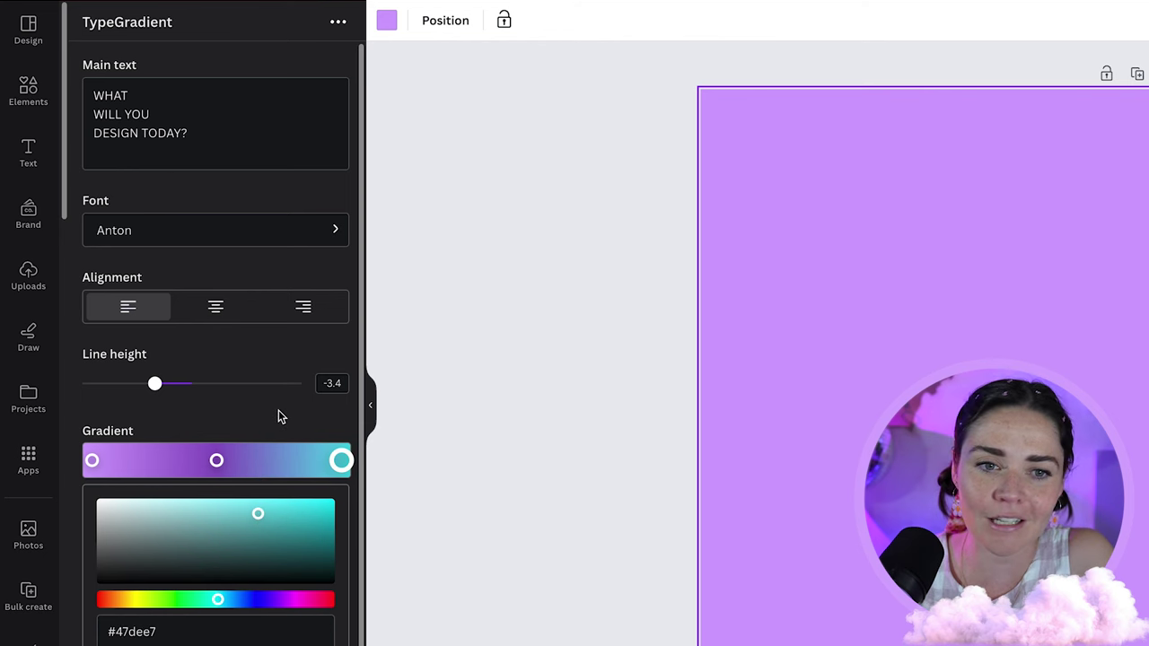
Close the gradient colour picker and change the text's font to Poppins (Black)
left_click(247, 343)
left_click(185, 239)
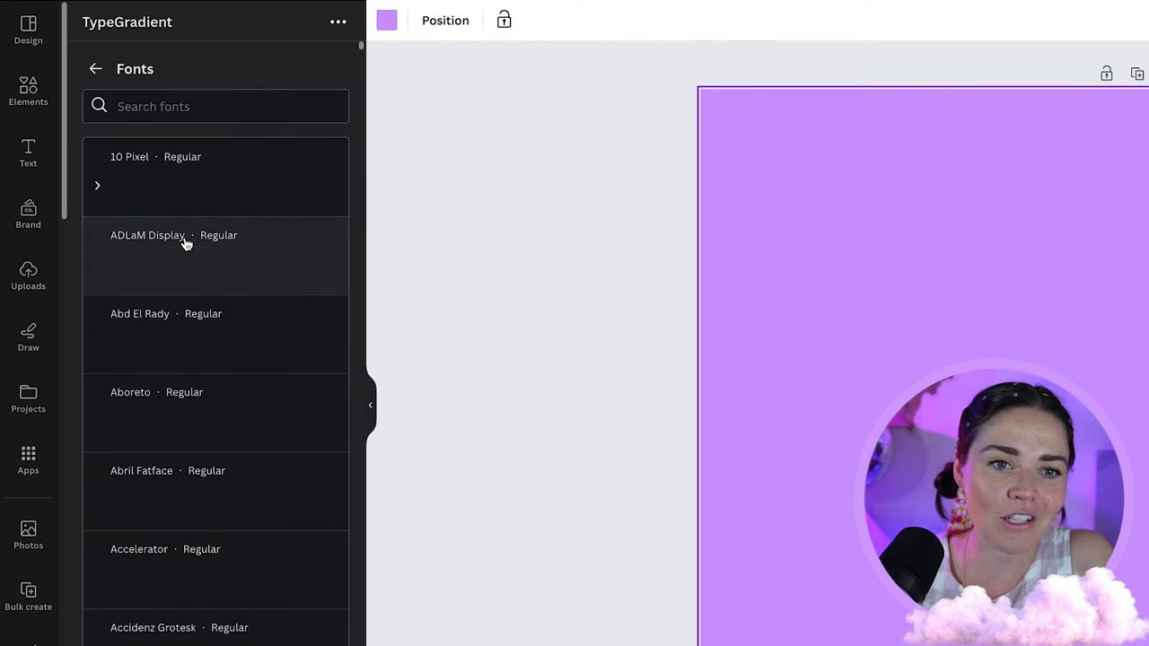
left_click(174, 107)
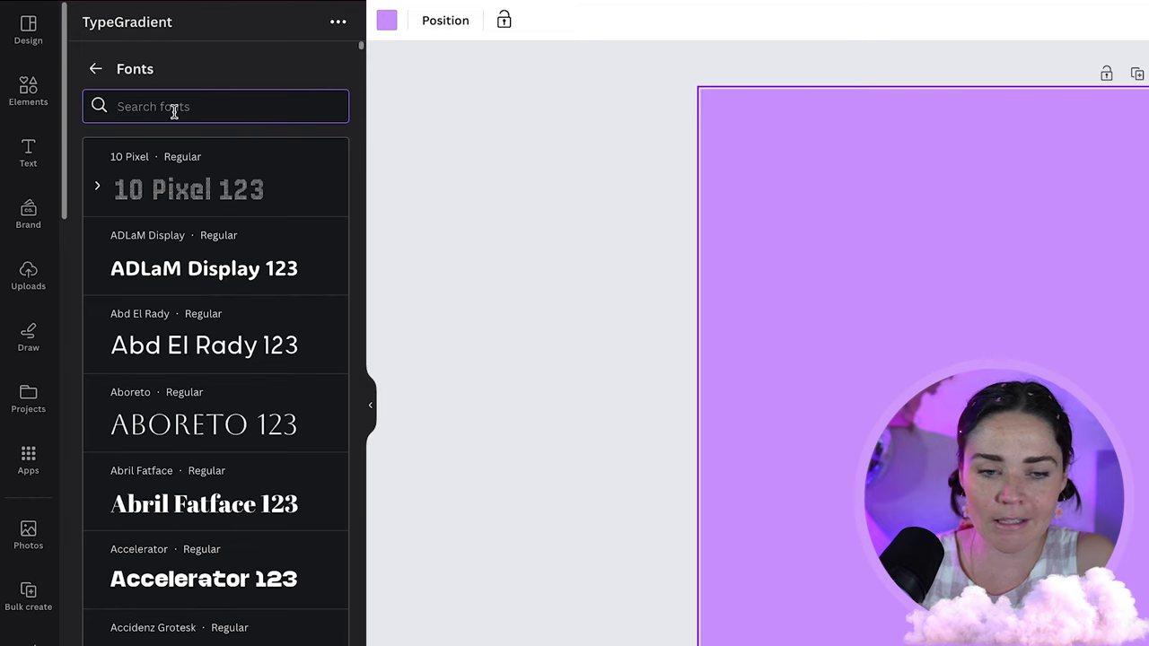
type("popp")
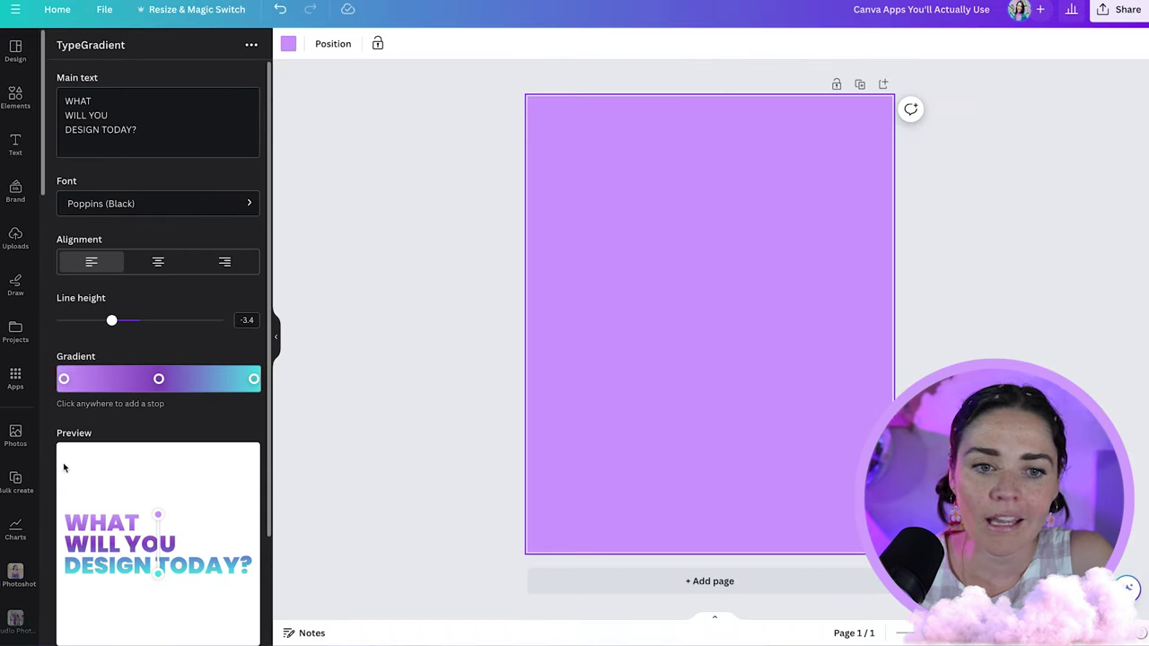
Add the gradient text to the design and enlarge it until it extends past the page's right edge
scroll(124, 495, "down", 3)
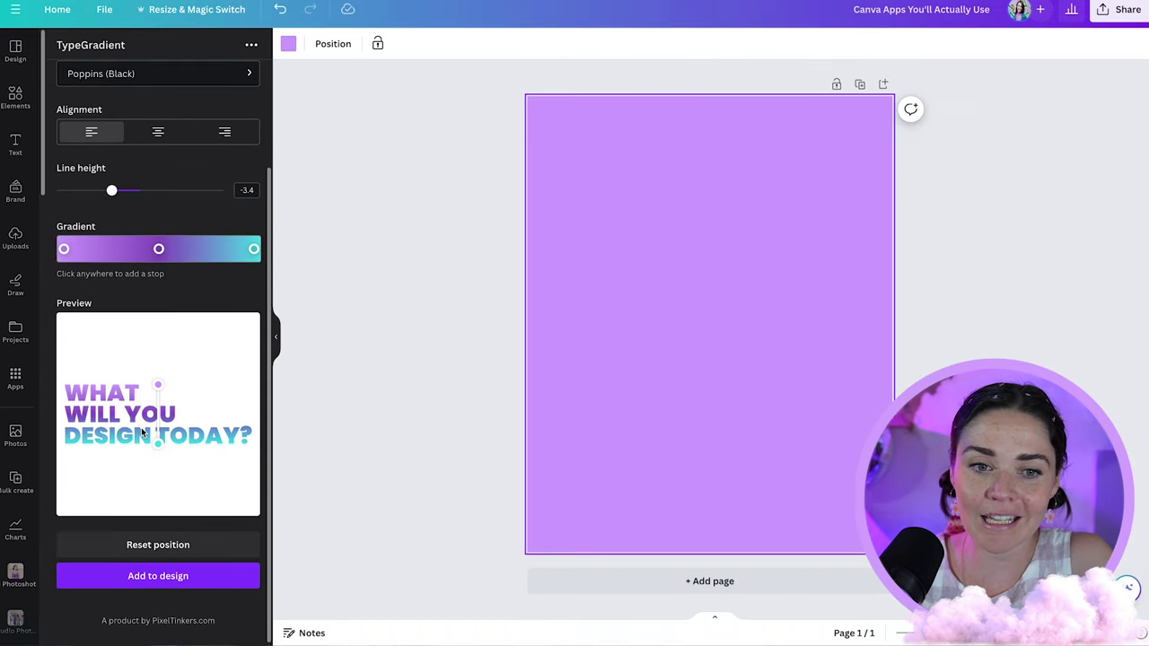
left_click(167, 580)
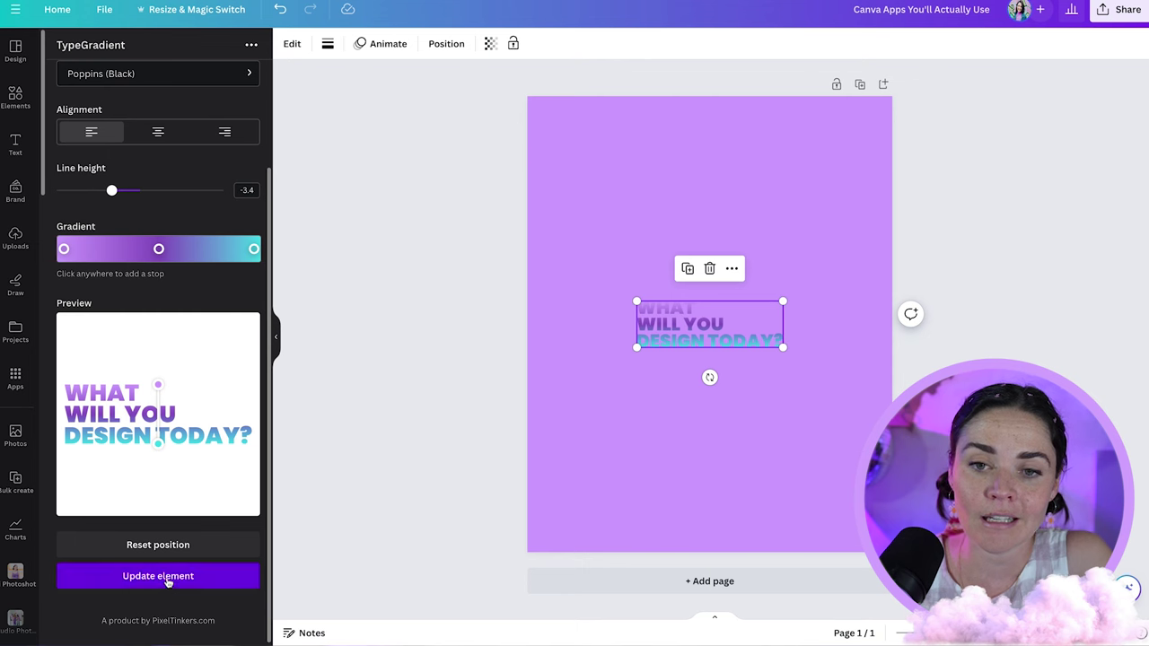
left_click(636, 389)
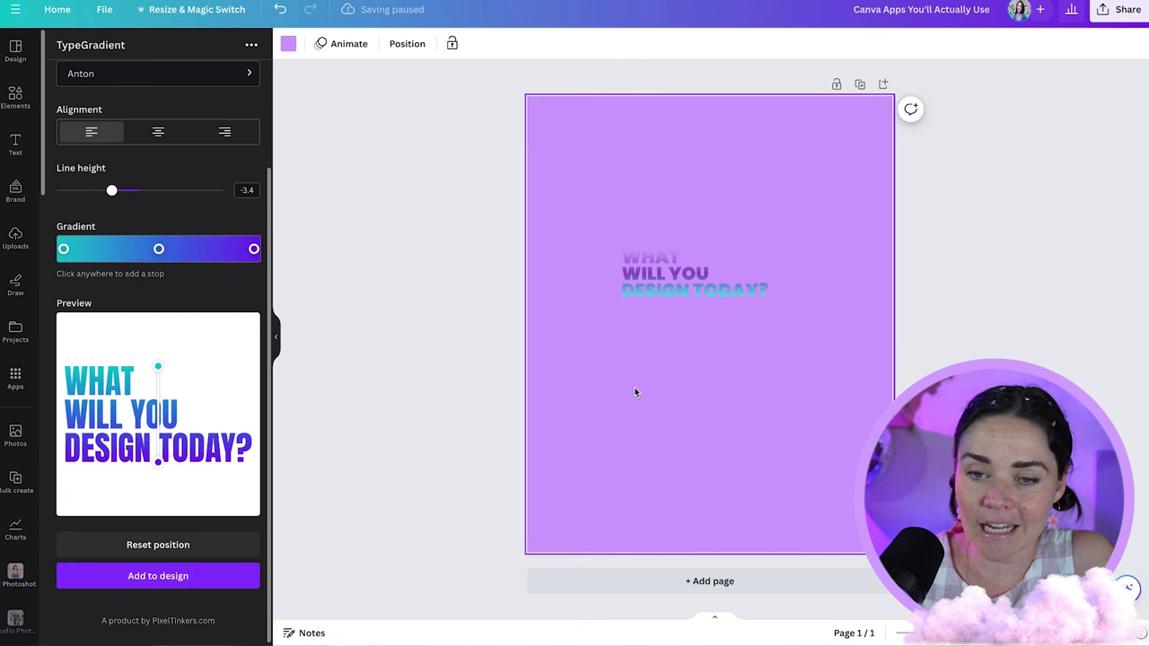
left_click(744, 258)
left_click_drag(750, 254, 1056, 192)
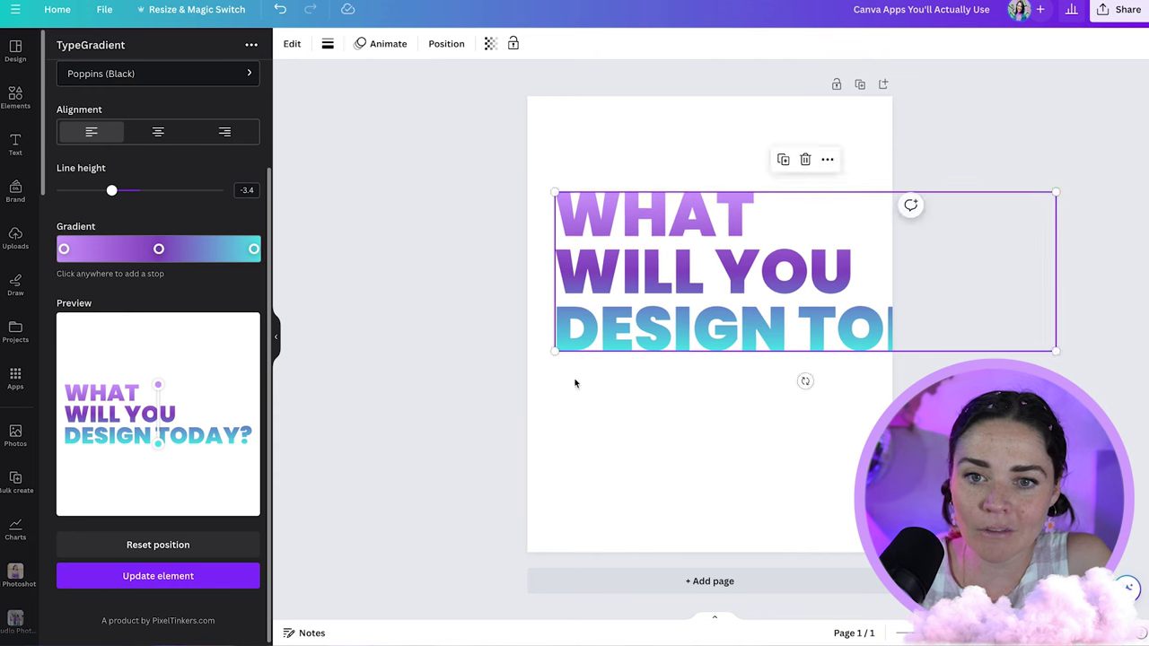
Check the lettering's edges up close, shrink the gradient text to fit within the page width, and centre it horizontally
left_click(622, 366)
scroll(603, 288, "up", 5)
scroll(633, 302, "up", 3)
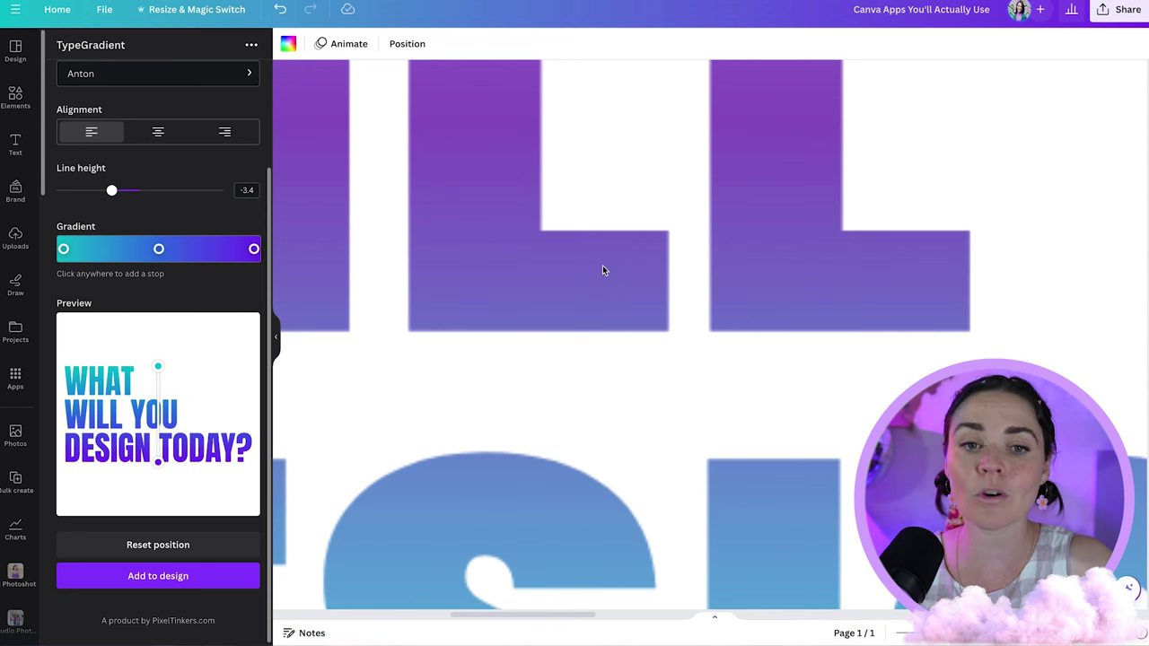
scroll(602, 265, "down", 6)
left_click(628, 302)
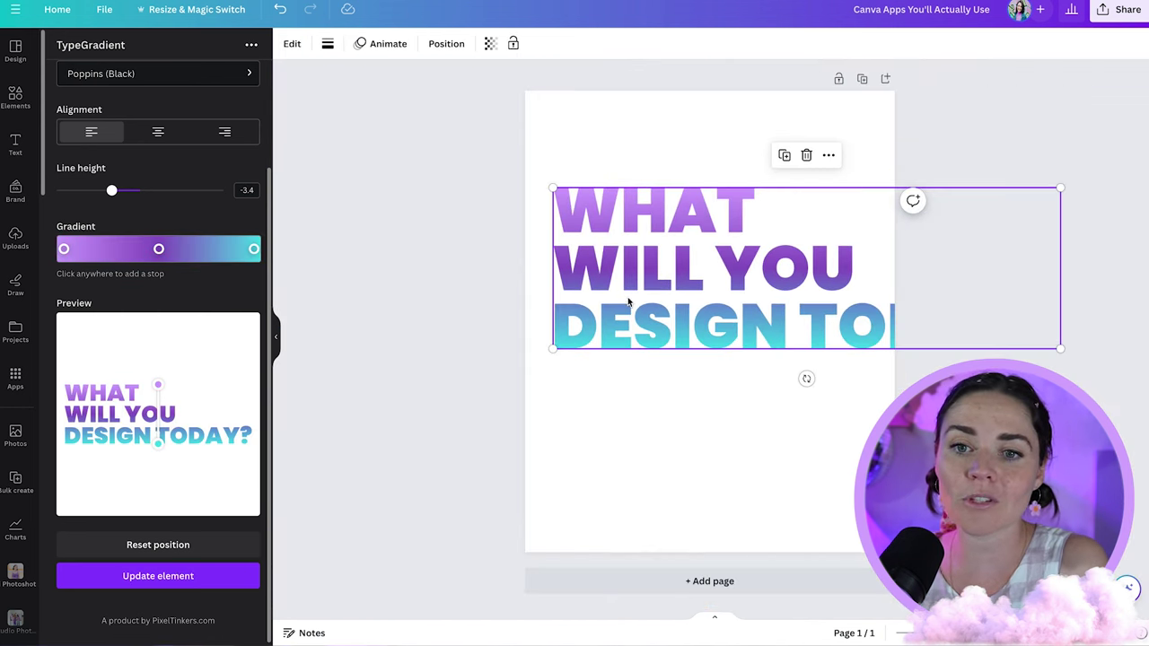
left_click_drag(1060, 204, 871, 248)
left_click_drag(733, 294, 744, 281)
left_click(734, 410)
Join "WHAT" and "WILL YOU" on one line, update the gradient text in the design, and nudge it slightly down the page
left_click(708, 287)
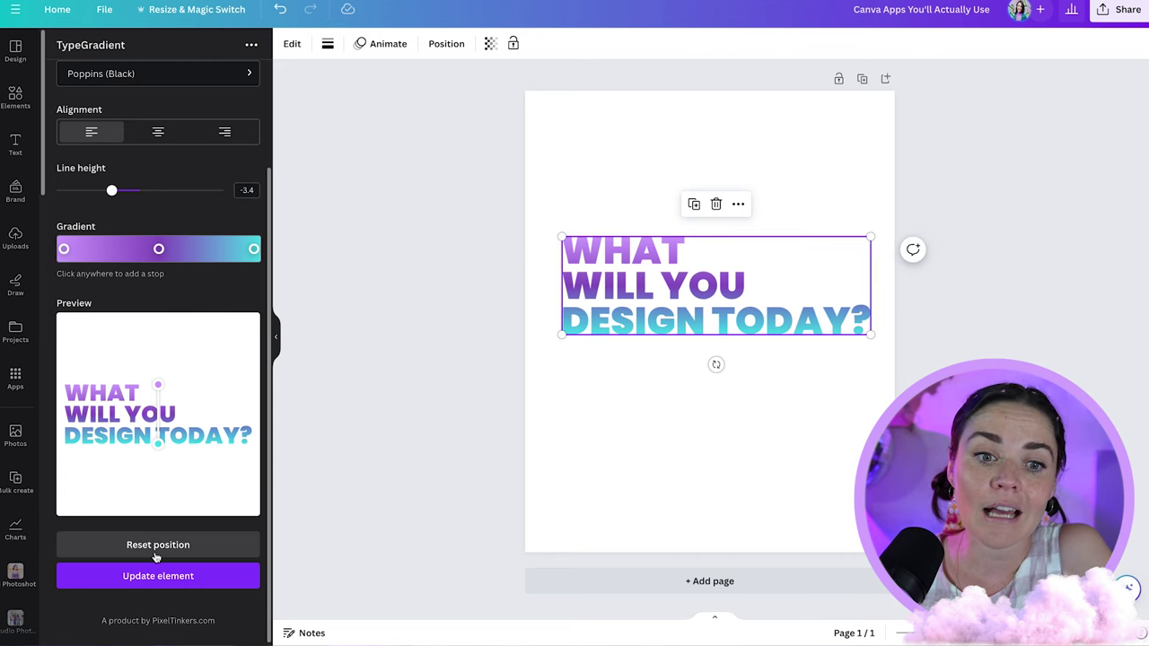
scroll(110, 251, "up", 3)
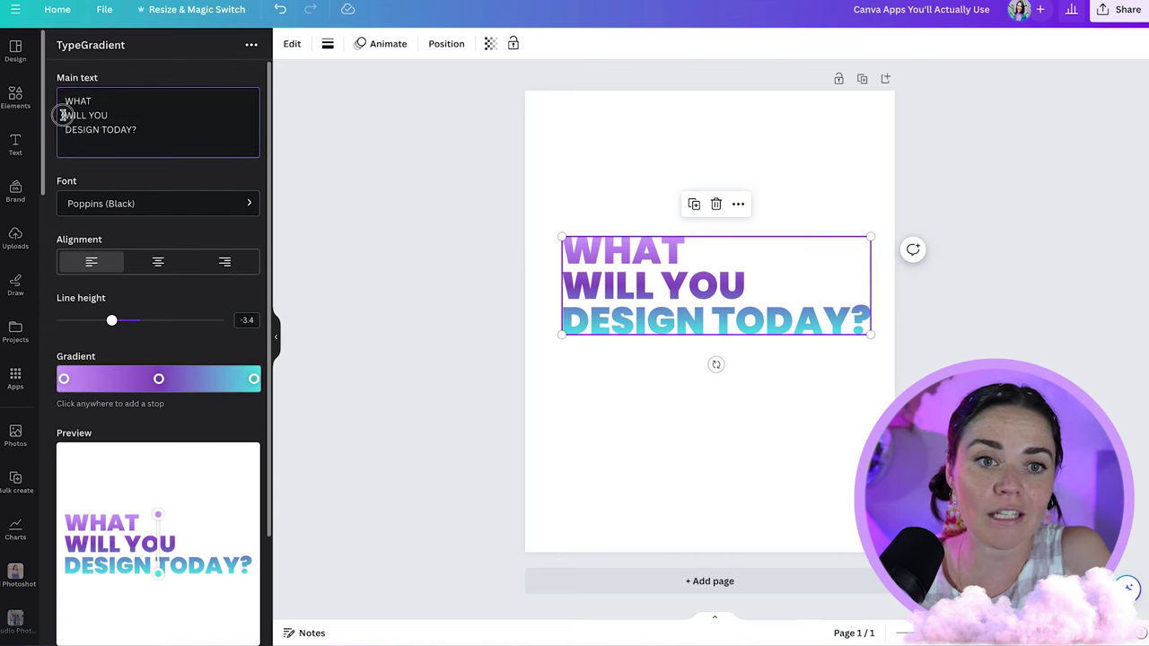
left_click(62, 115)
key("BackSpace")
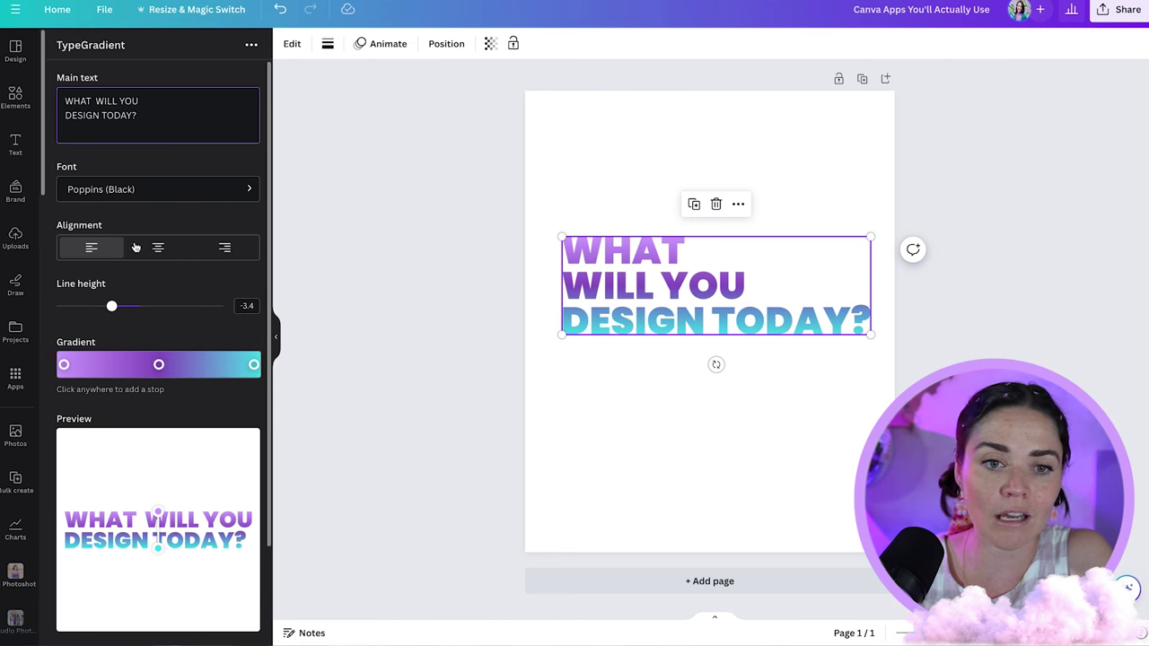
scroll(135, 247, "down", 2)
left_click(194, 578)
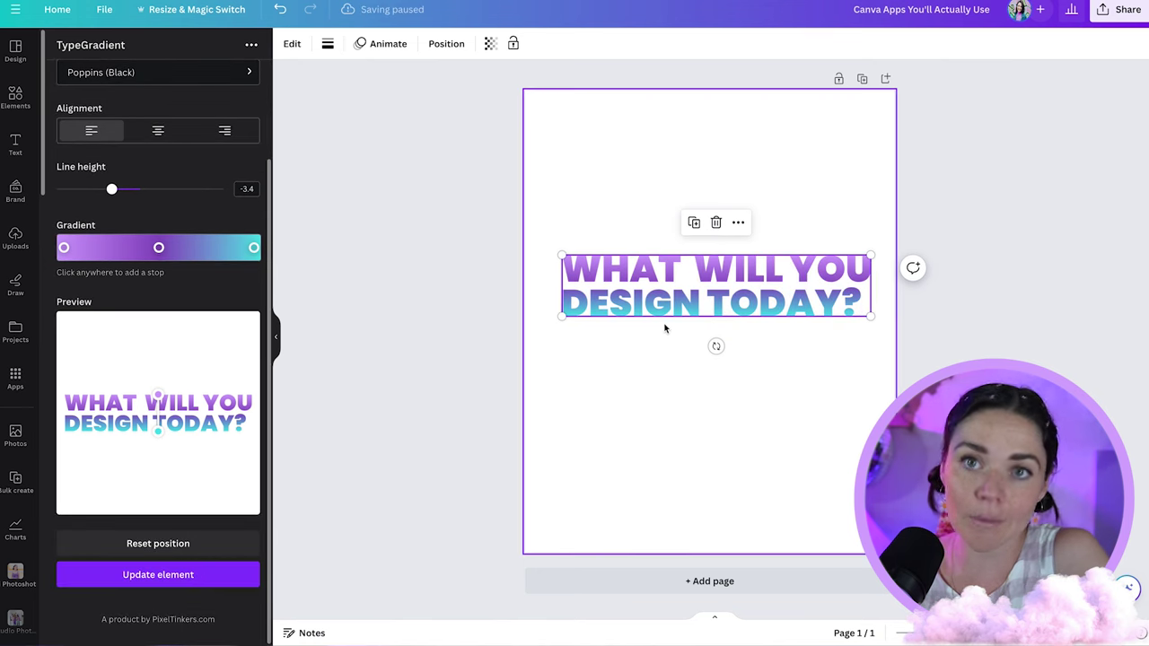
left_click_drag(666, 258, 667, 265)
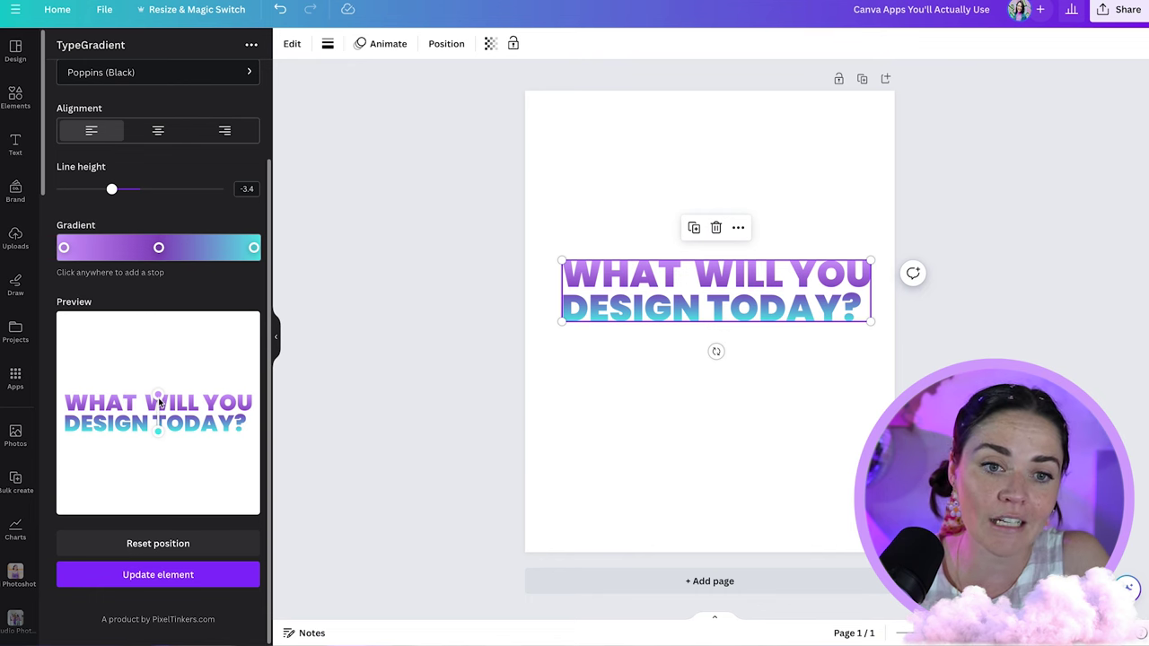
Move both gradient handles to the start of the lettering so the colours run diagonally, and update the text element
left_click_drag(160, 400, 90, 402)
left_click_drag(158, 430, 106, 417)
left_click(187, 578)
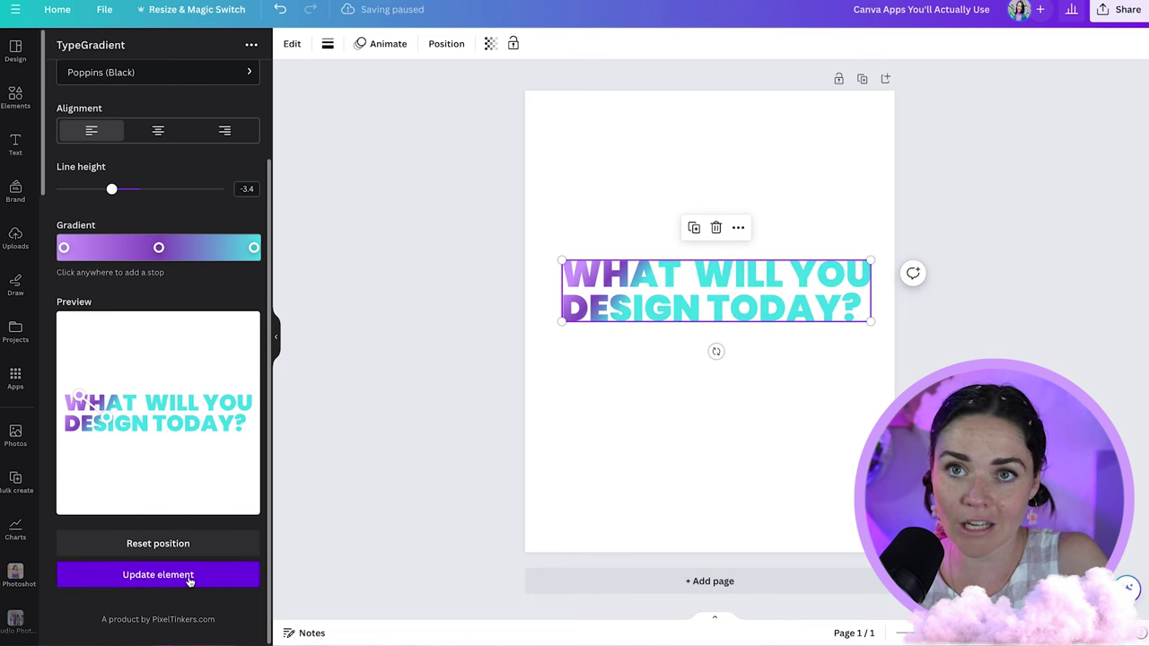
Shift the dark purple gradient stop to the right and add a light green stop, #85e9a7, between it and the first stop
left_click_drag(158, 252, 196, 258)
left_click(114, 250)
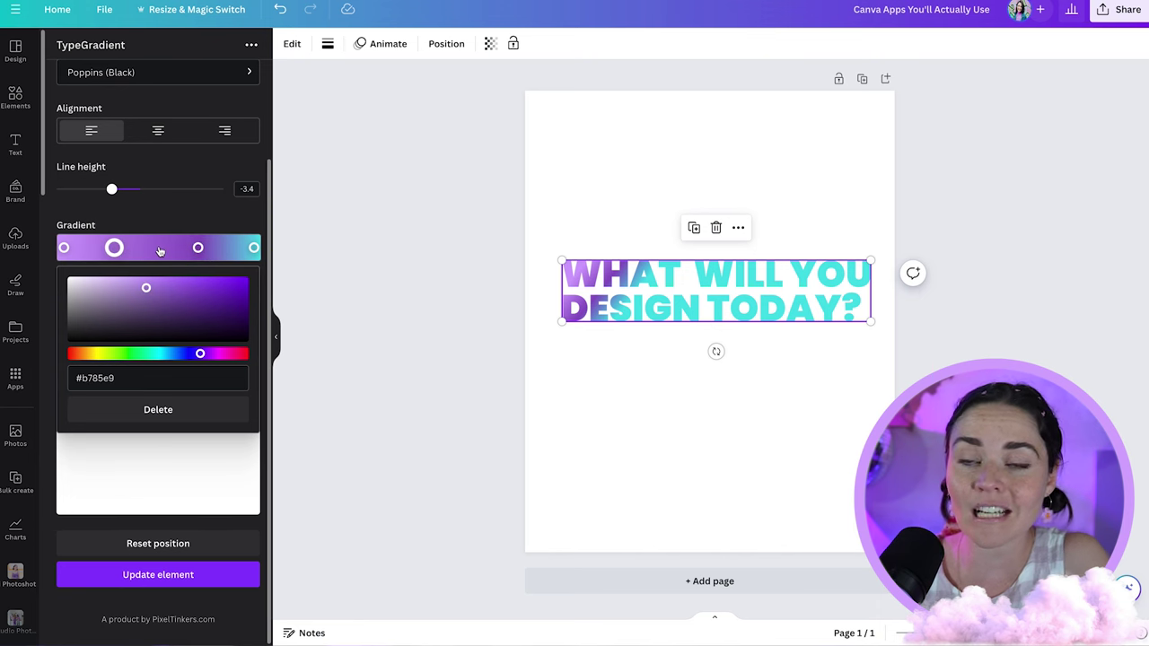
left_click(139, 352)
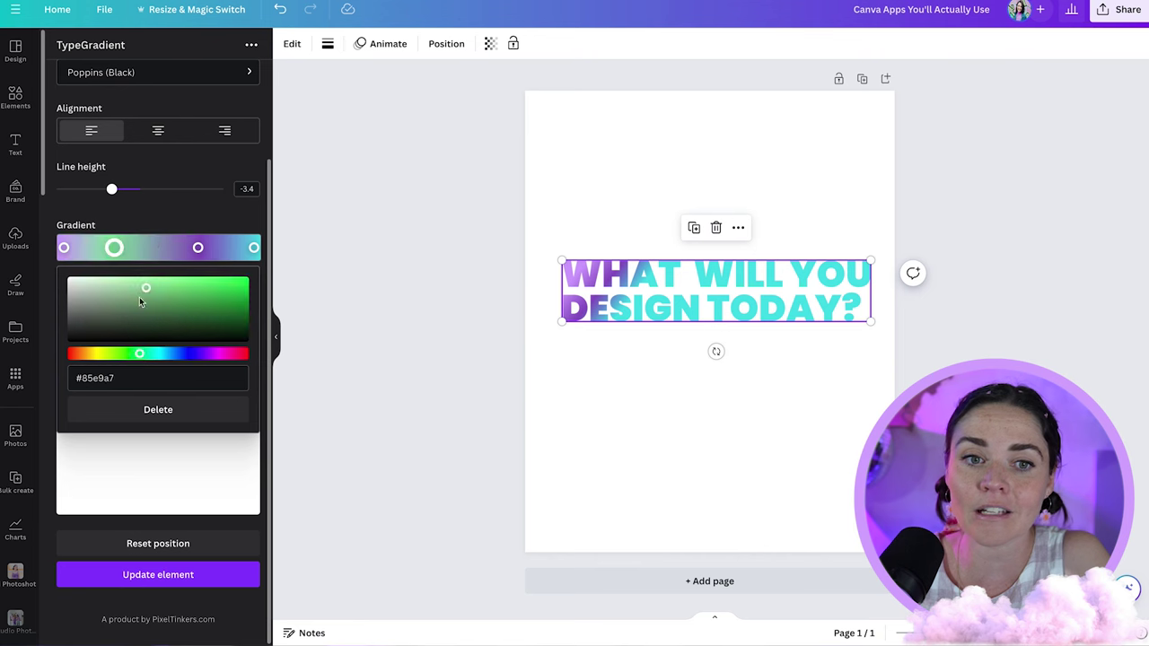
Add a magenta stop at the gradient's middle and a near-white stop before the last one, shifting the purple stop slightly right
left_click(162, 248)
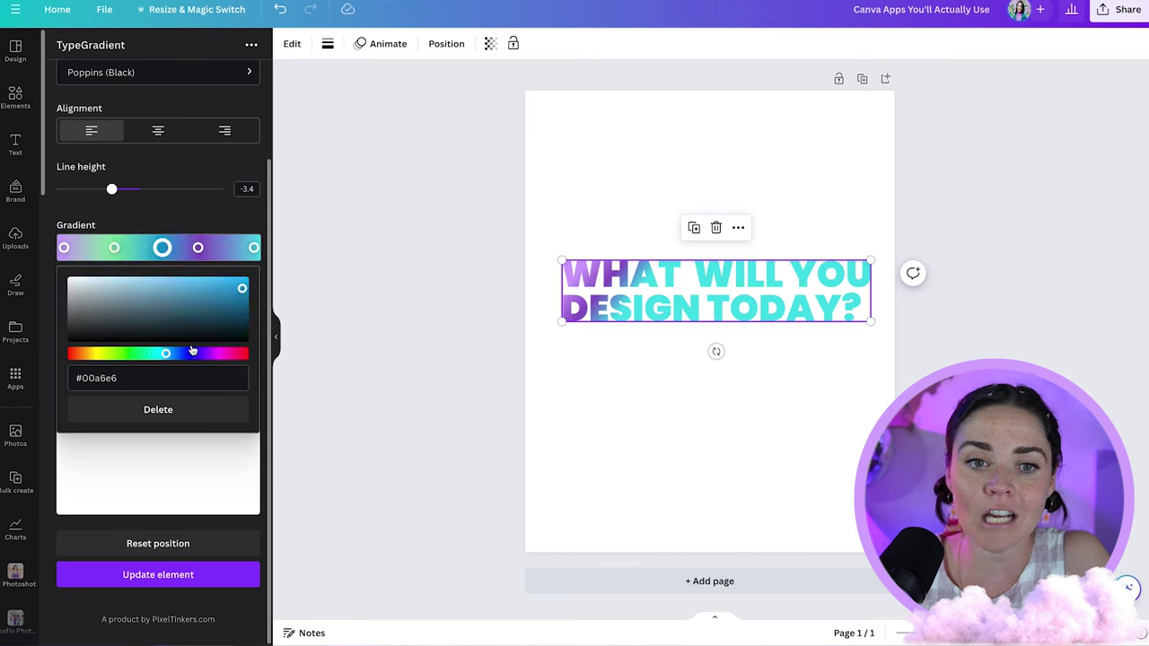
left_click(225, 353)
left_click_drag(199, 248, 209, 248)
left_click(239, 248)
left_click(107, 290)
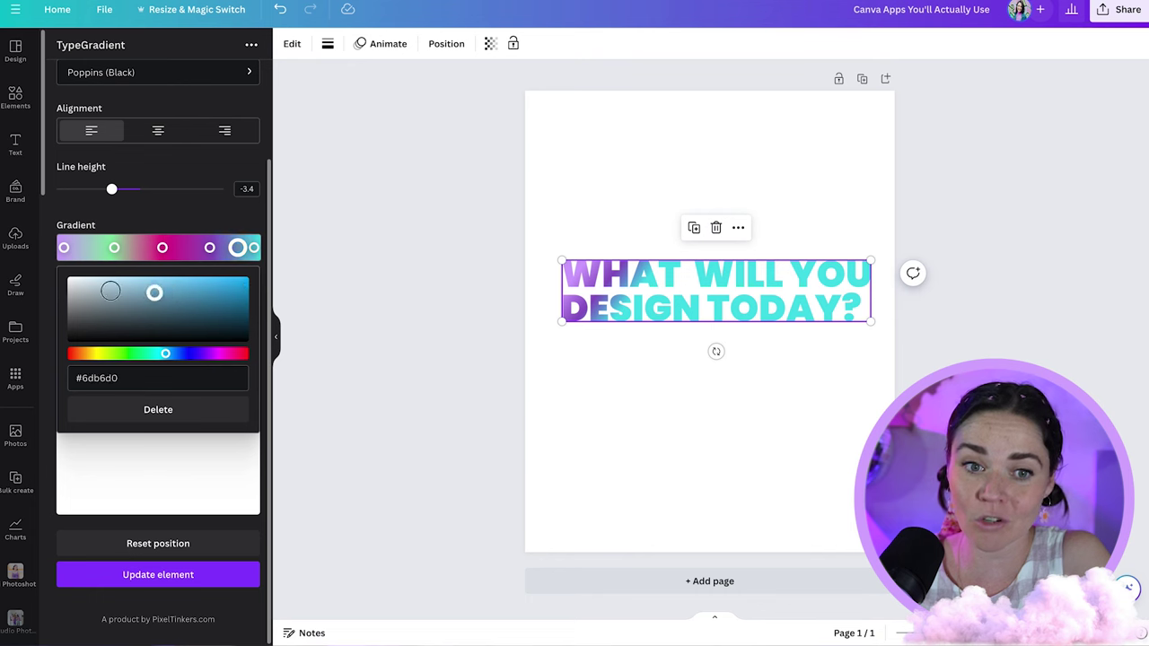
Close the colour picker, extend the gradient's end handle to the far end of "TODAY?", and update the text element
left_click(166, 226)
left_click_drag(103, 424, 241, 426)
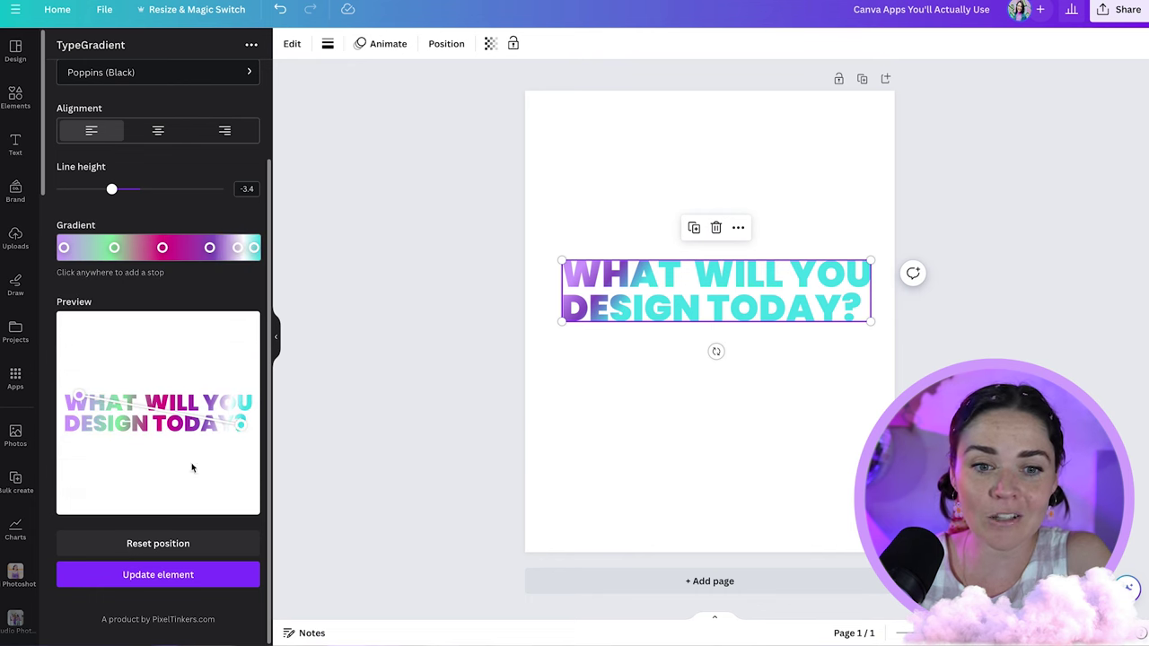
left_click(215, 574)
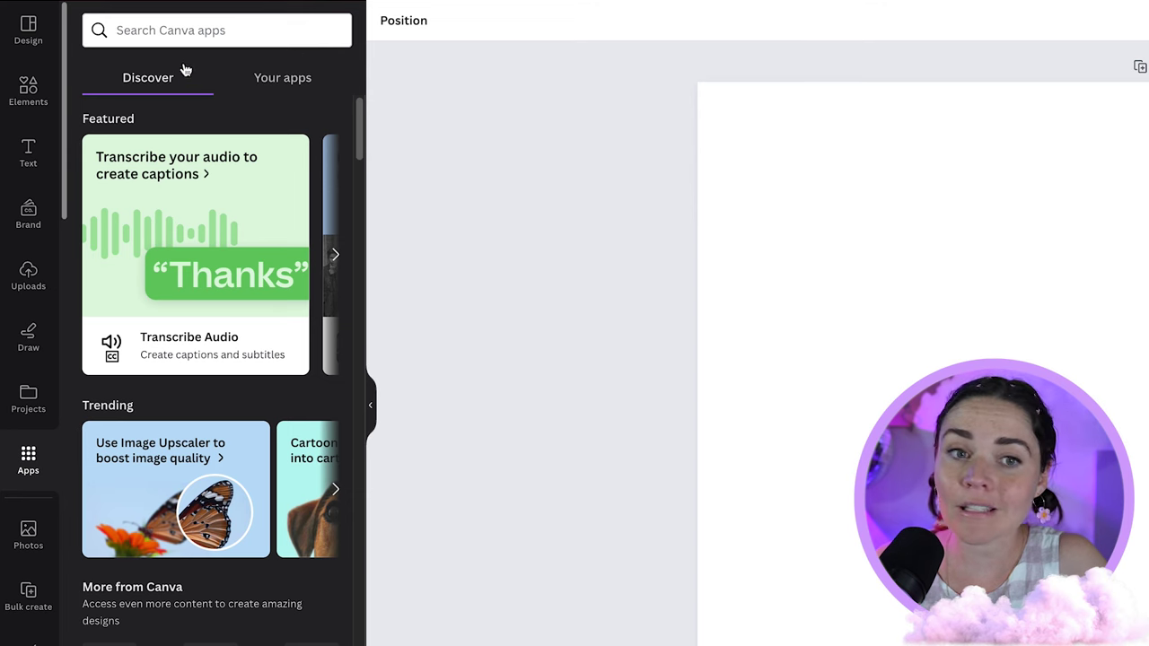
Search the Canva apps for "type" and open TypeCraft
left_click(182, 28)
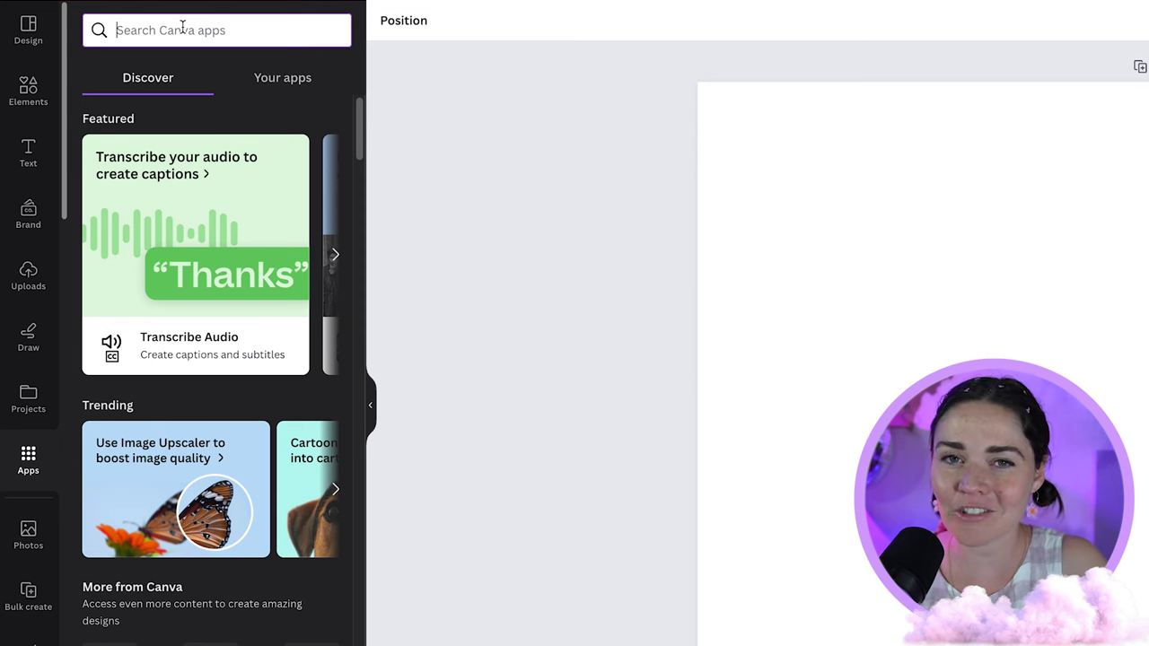
type("t")
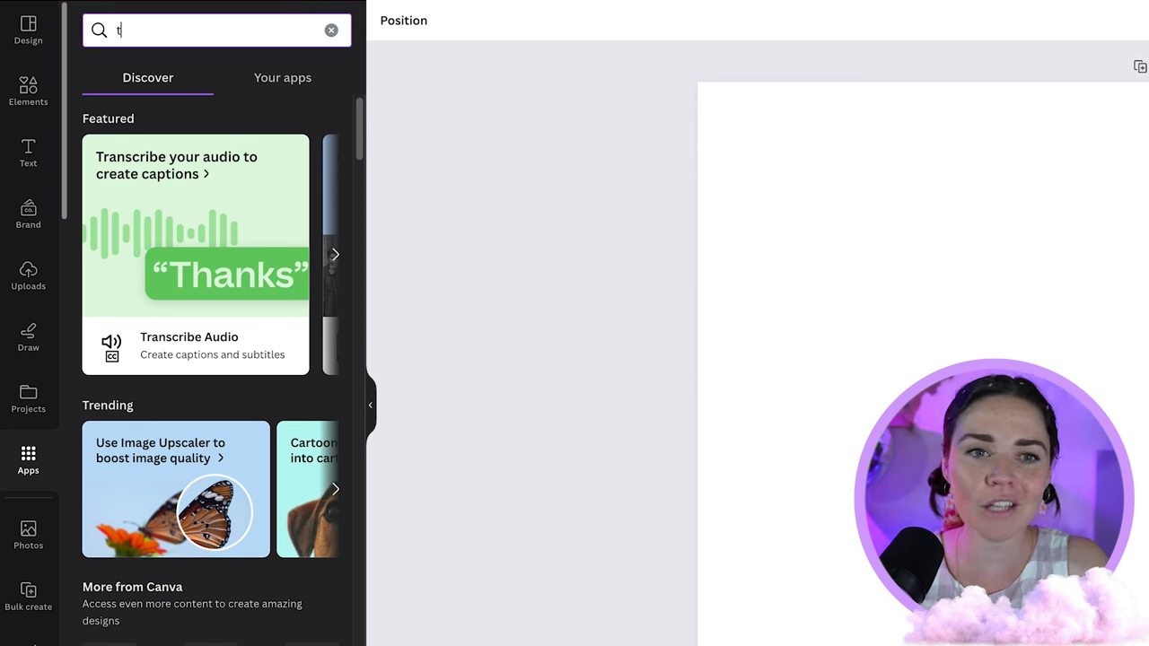
type("ype")
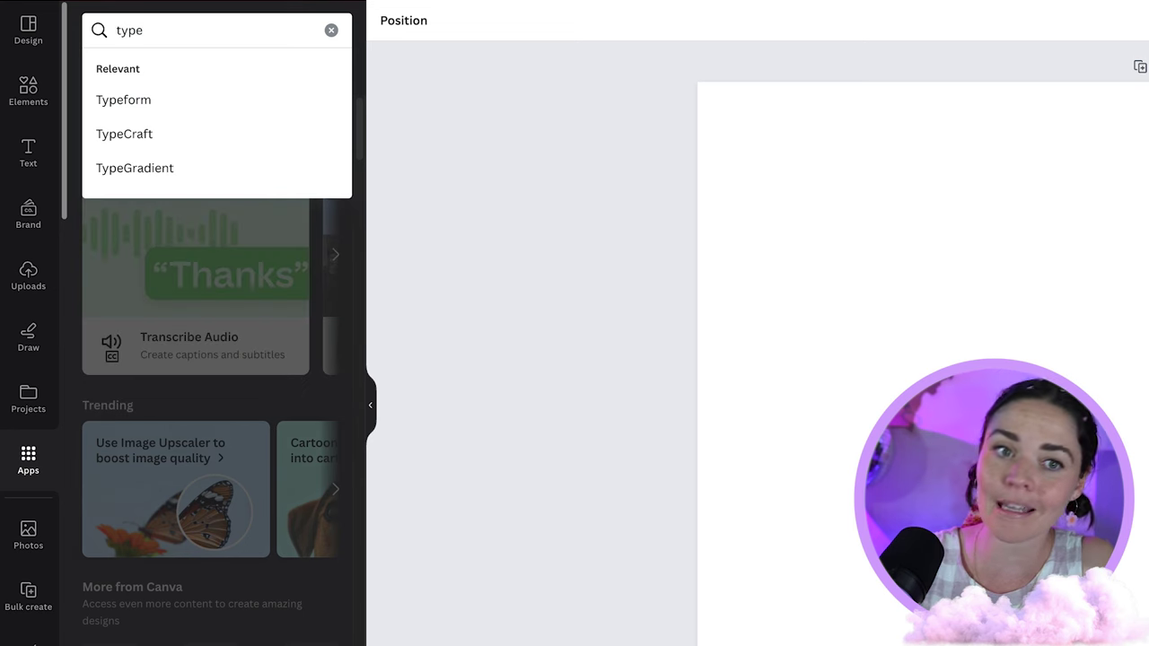
key("Return")
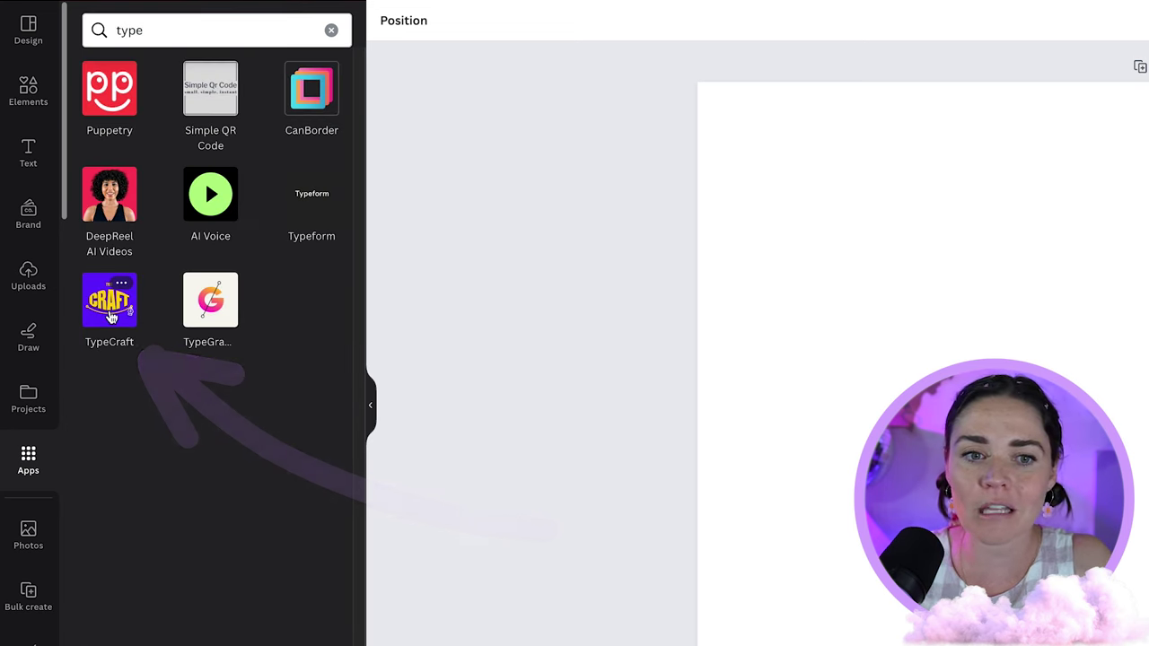
left_click(106, 318)
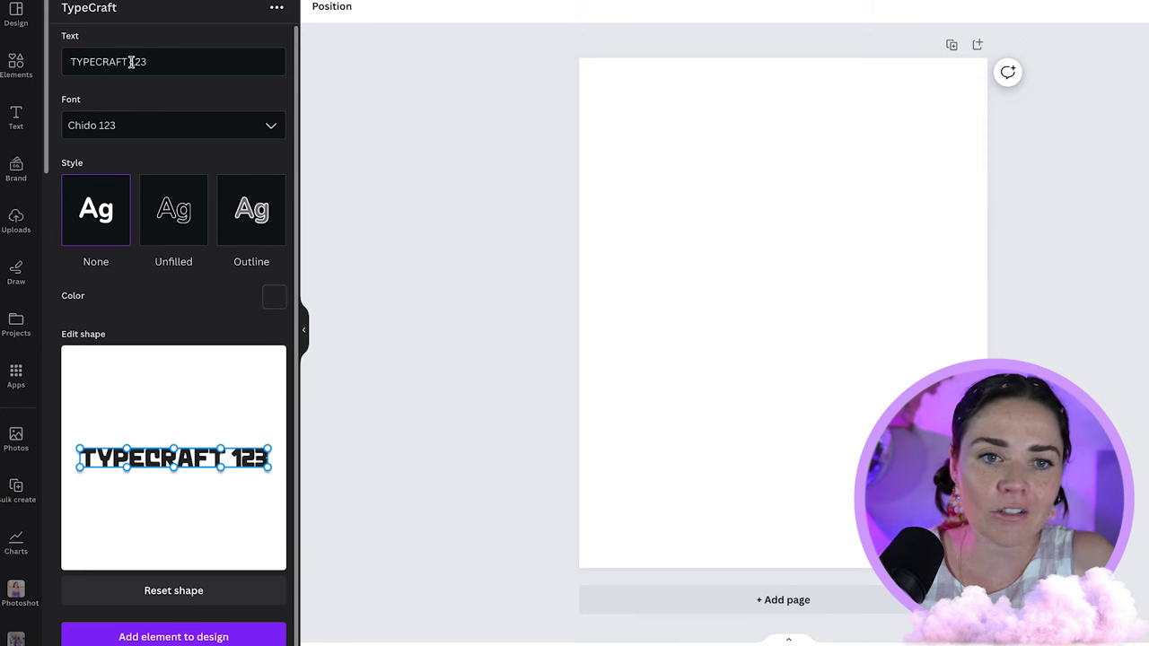
Replace the TypeCraft sample text with "White Deer Tutorial"
triple_click(103, 61)
type("White")
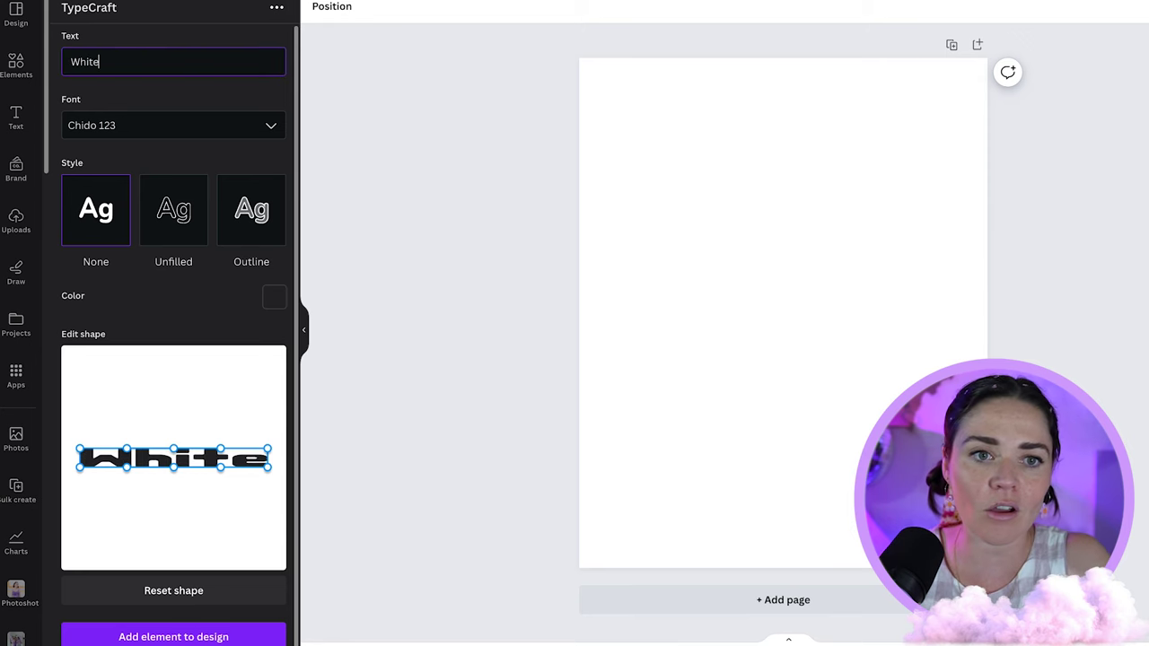
type(" Deer Tutotiral")
key("BackSpace")
key("BackSpace")
key("BackSpace")
key("BackSpace")
key("BackSpace")
type("rial")
Browse the available TypeCraft fonts and search them for "popp"
left_click(164, 118)
scroll(191, 158, "down", 10)
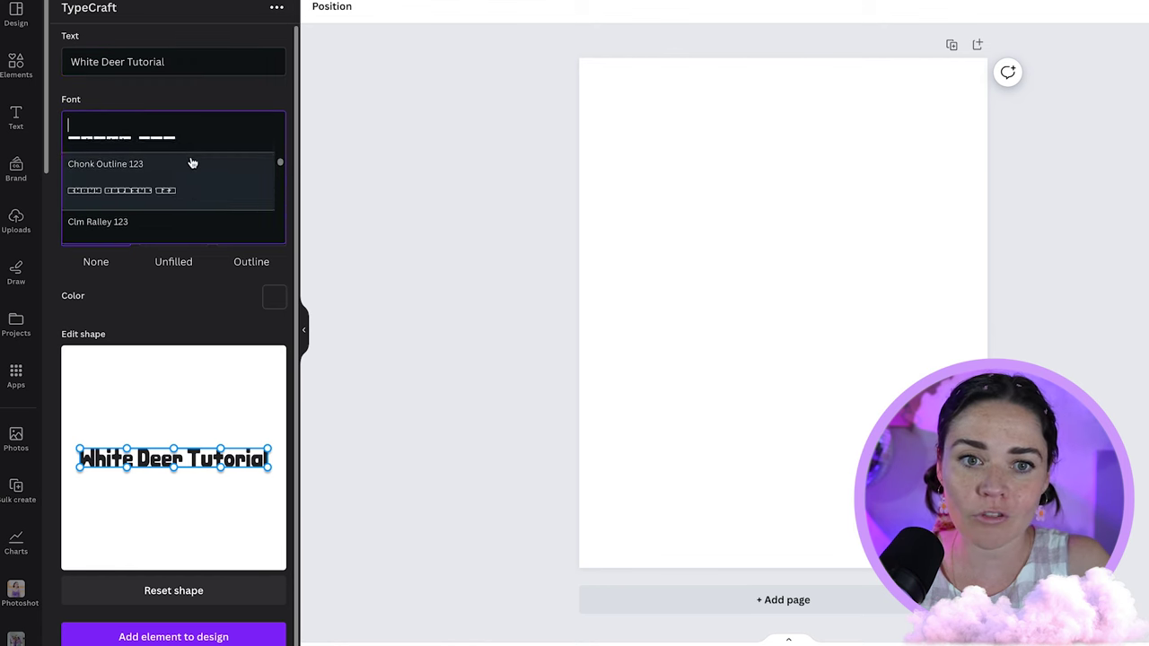
scroll(191, 160, "down", 3)
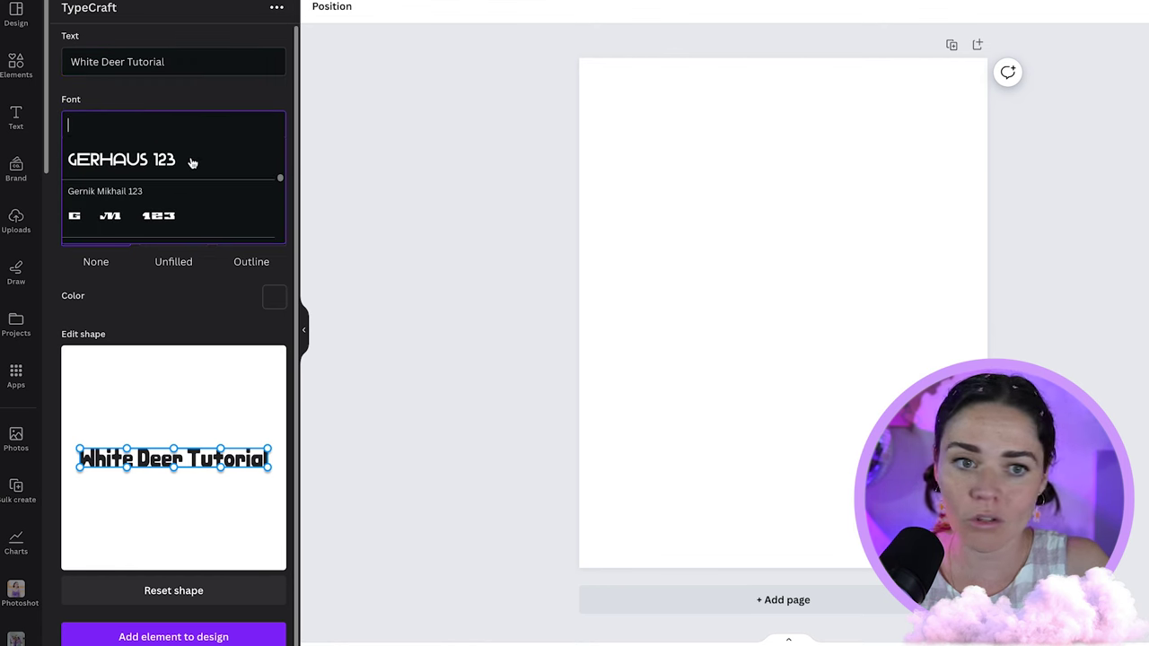
type("popp")
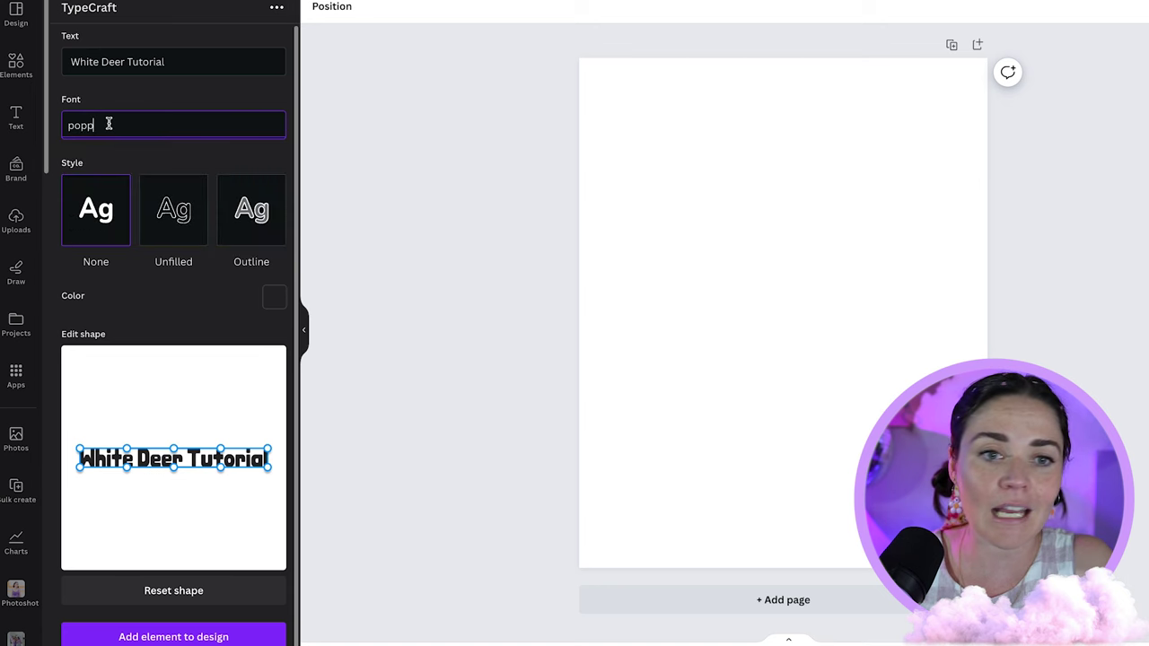
scroll(112, 128, "down", 1)
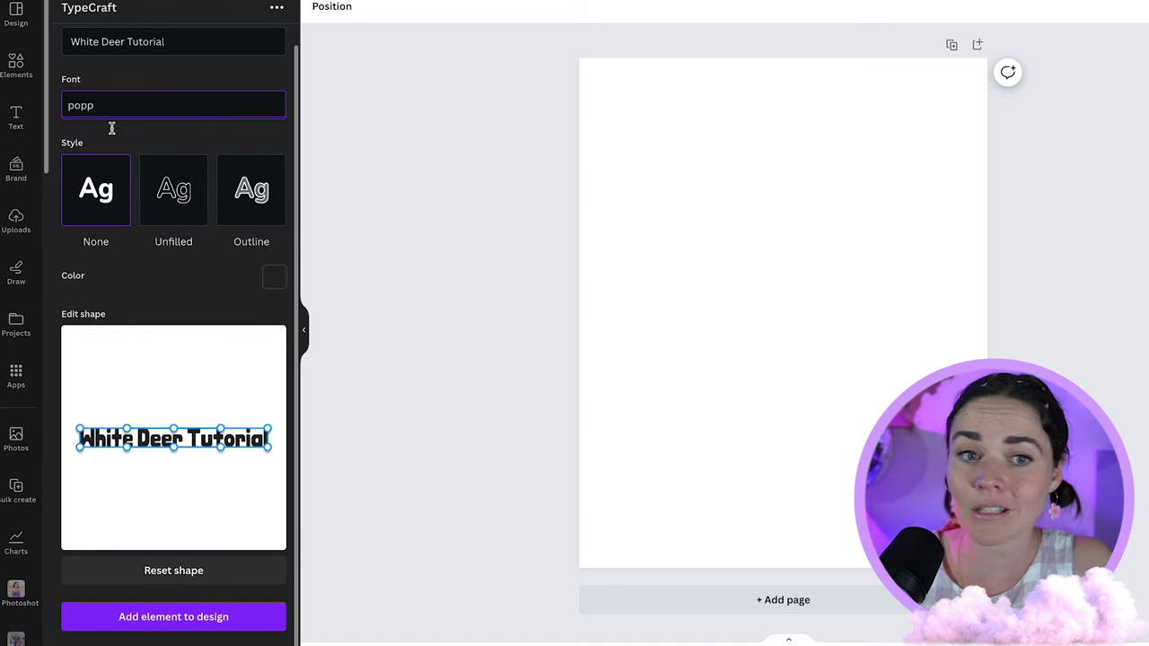
Search the fonts for "horizpo", clear the search, browse the remaining fonts, and close the list keeping Chido 123
key("ctrl+a")
type("hori")
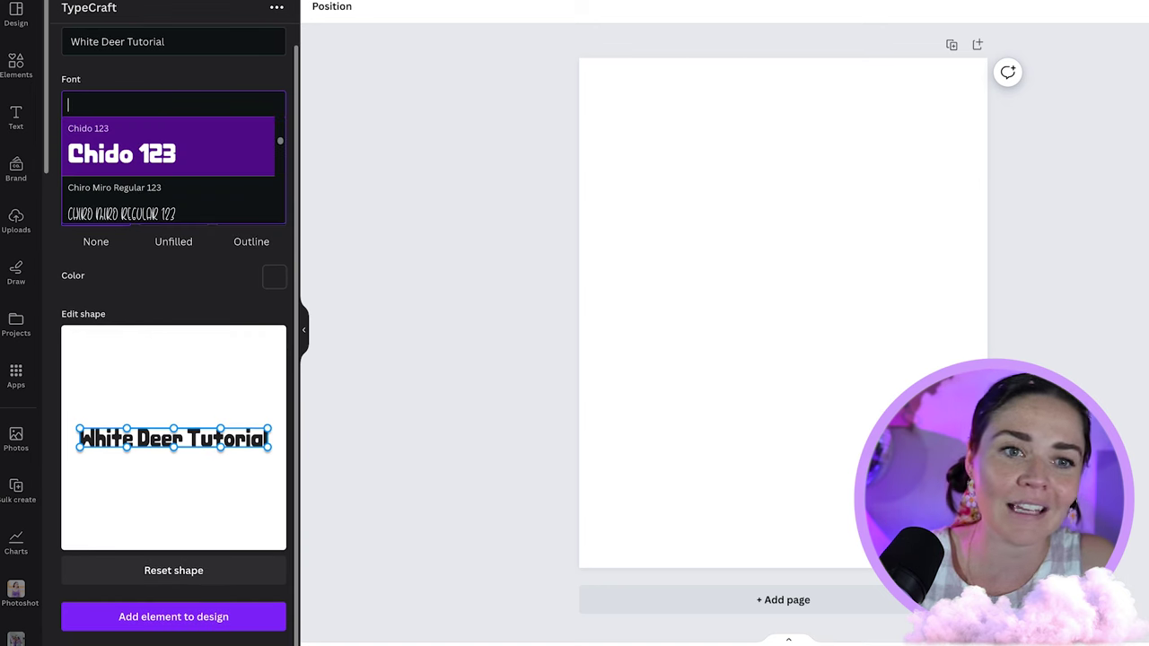
type("zpo")
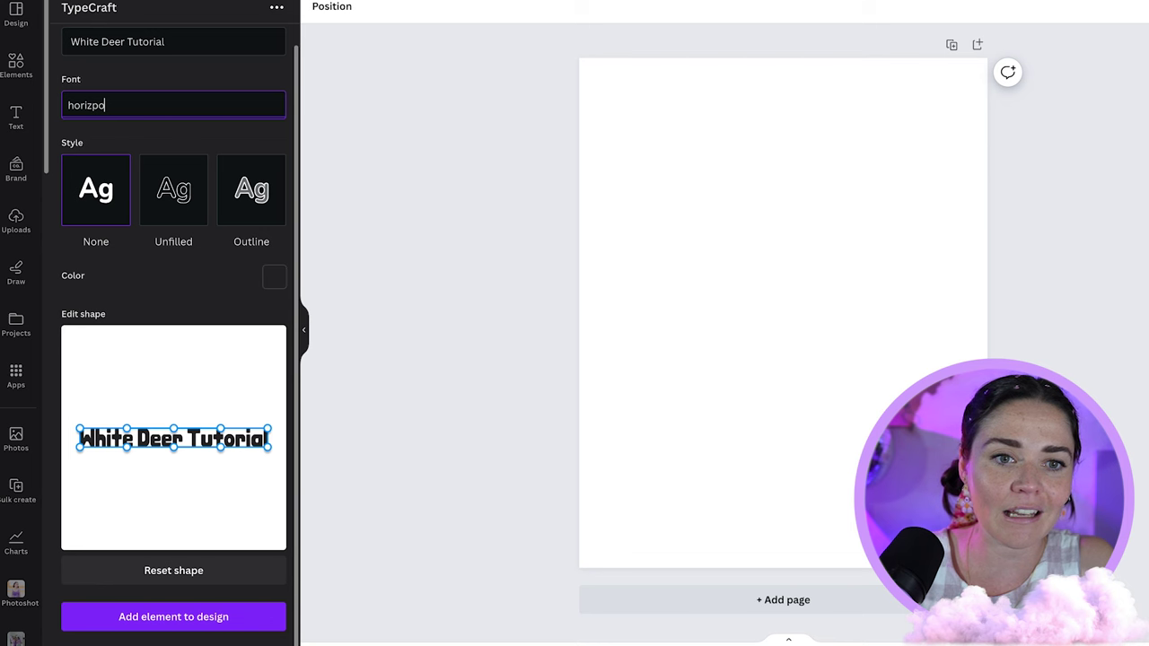
key("ctrl+a")
key("BackSpace")
scroll(163, 182, "down", 5)
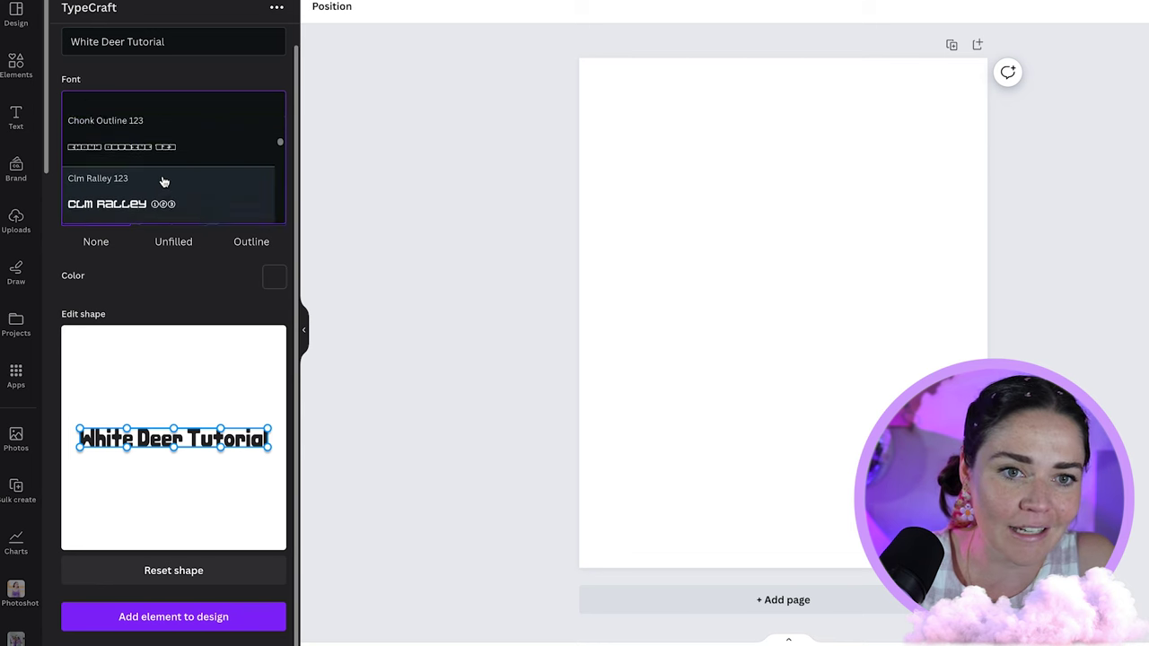
scroll(163, 182, "down", 5)
scroll(166, 182, "up", 6)
scroll(166, 182, "up", 2)
left_click(216, 205)
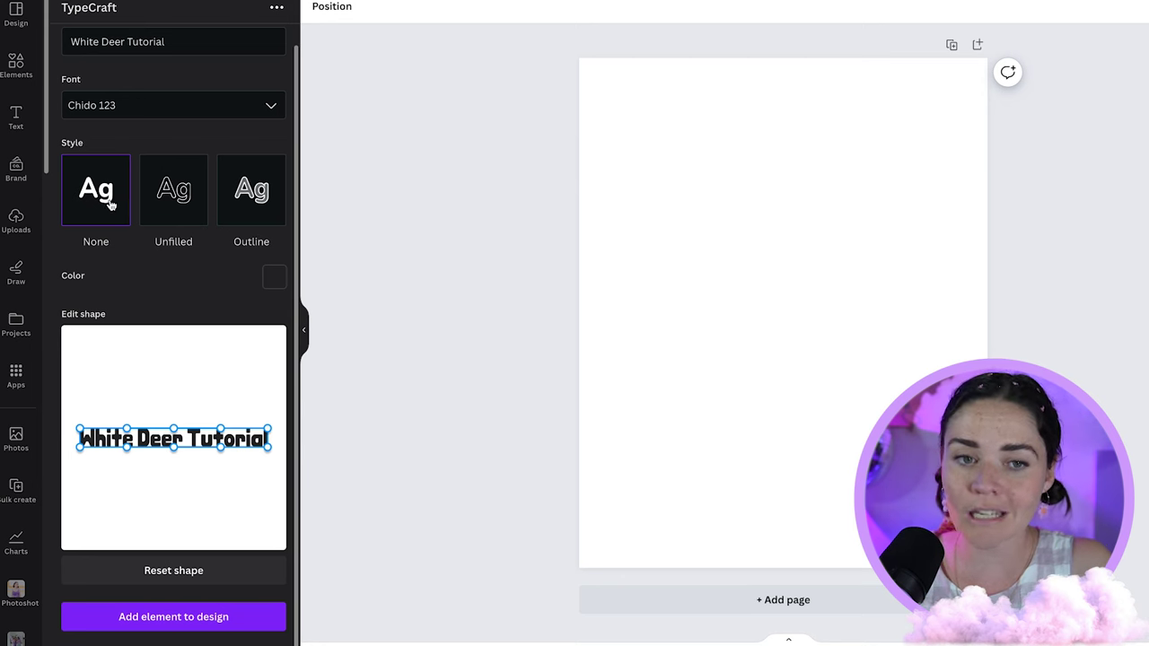
Try the Unfilled and Outline styles on the text and return to the None style
left_click(181, 203)
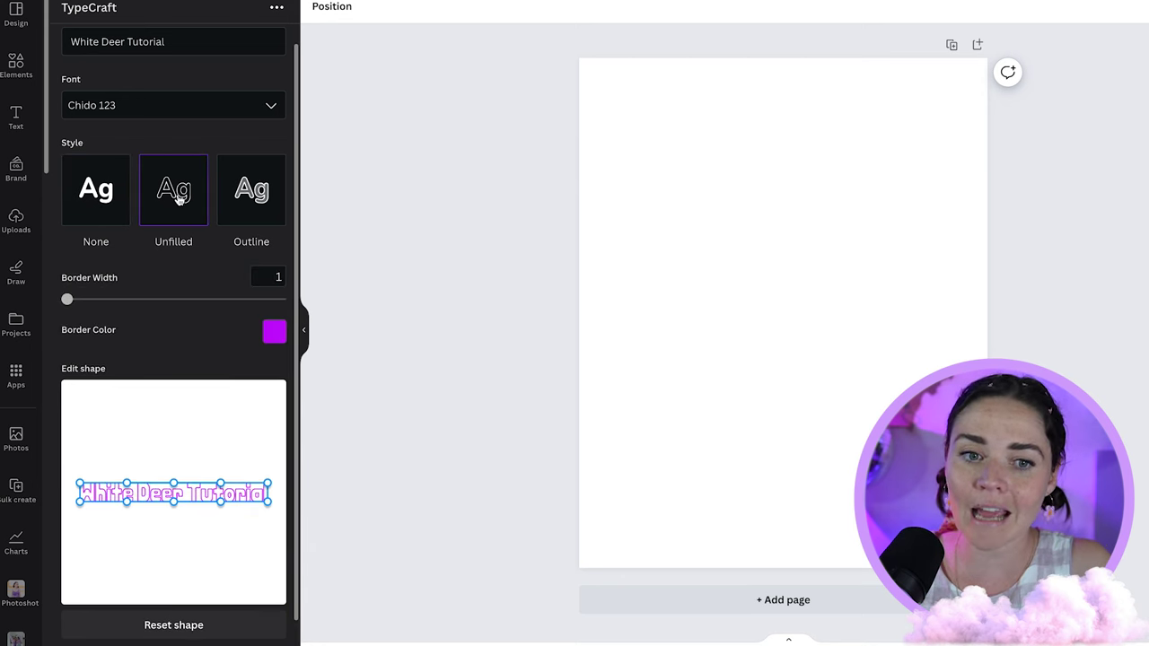
left_click(262, 197)
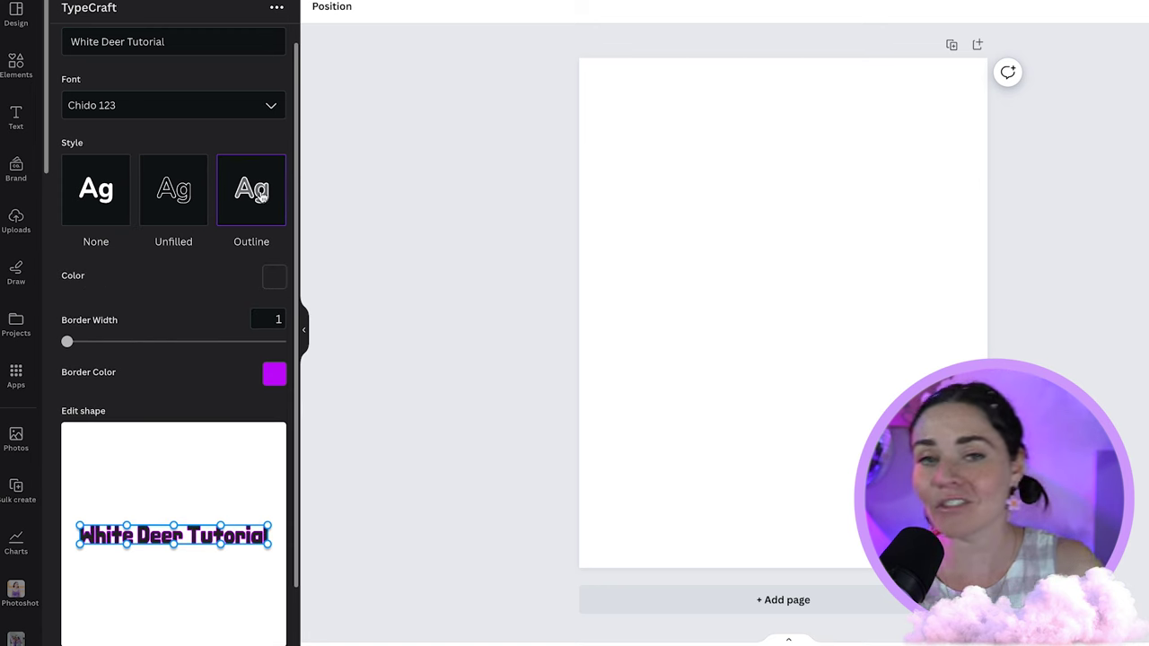
left_click(111, 199)
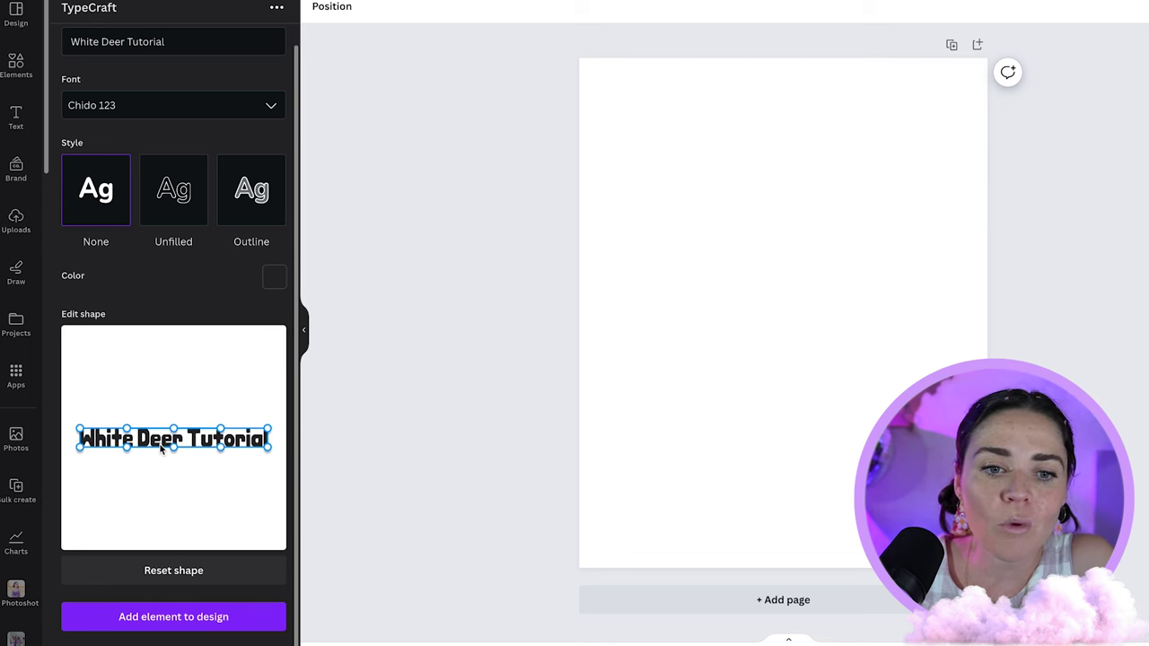
Shorten the text to "White Deer" and warp it into a tall arch with a raised top-right corner and a nearly flat base
left_click_drag(126, 42, 234, 41)
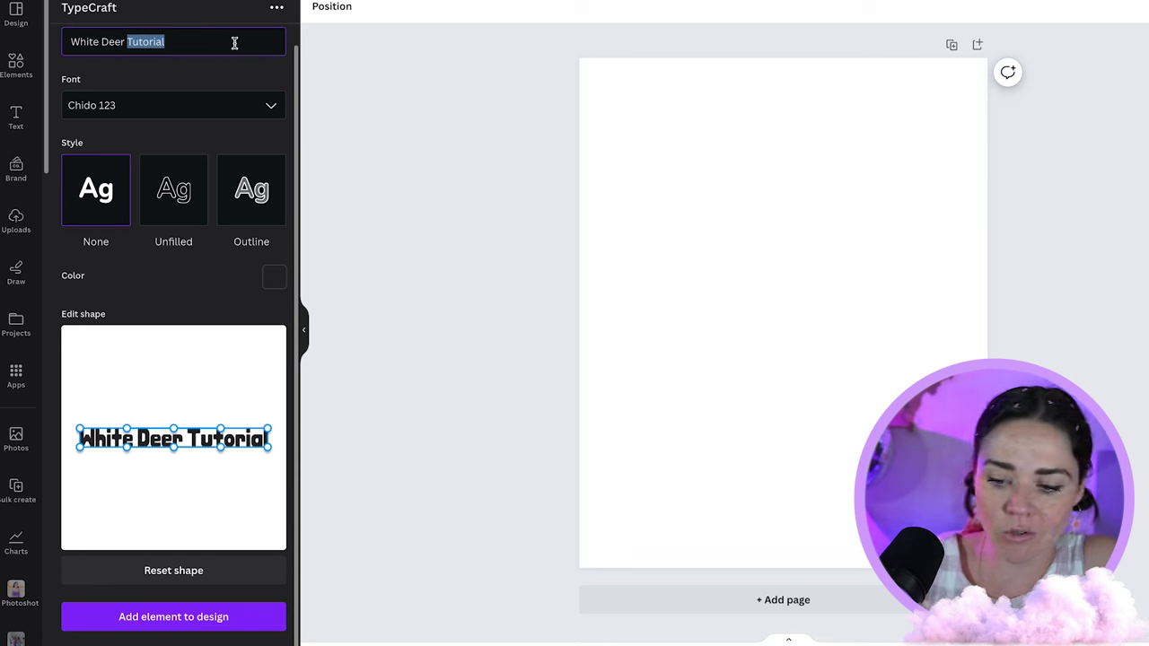
key("BackSpace")
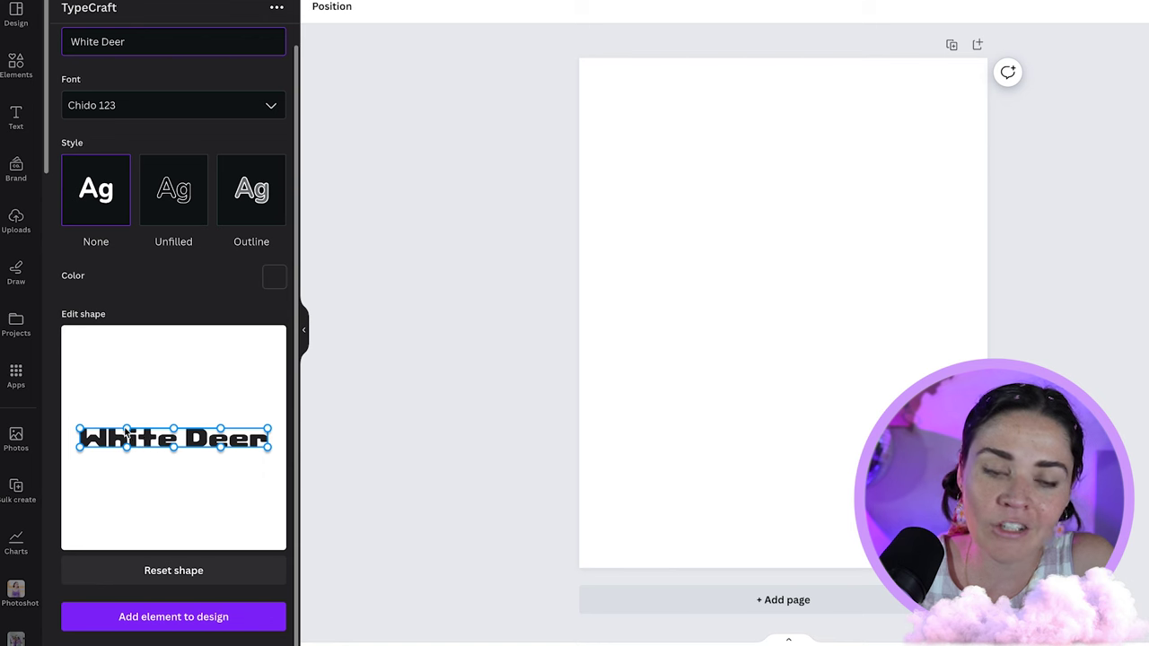
left_click_drag(131, 434, 177, 351)
left_click_drag(172, 442, 181, 469)
left_click_drag(267, 428, 267, 373)
mouse_move(267, 448)
left_mouse_down()
mouse_move(257, 461)
mouse_move(249, 440)
mouse_move(261, 456)
left_mouse_up()
left_click_drag(179, 470, 171, 456)
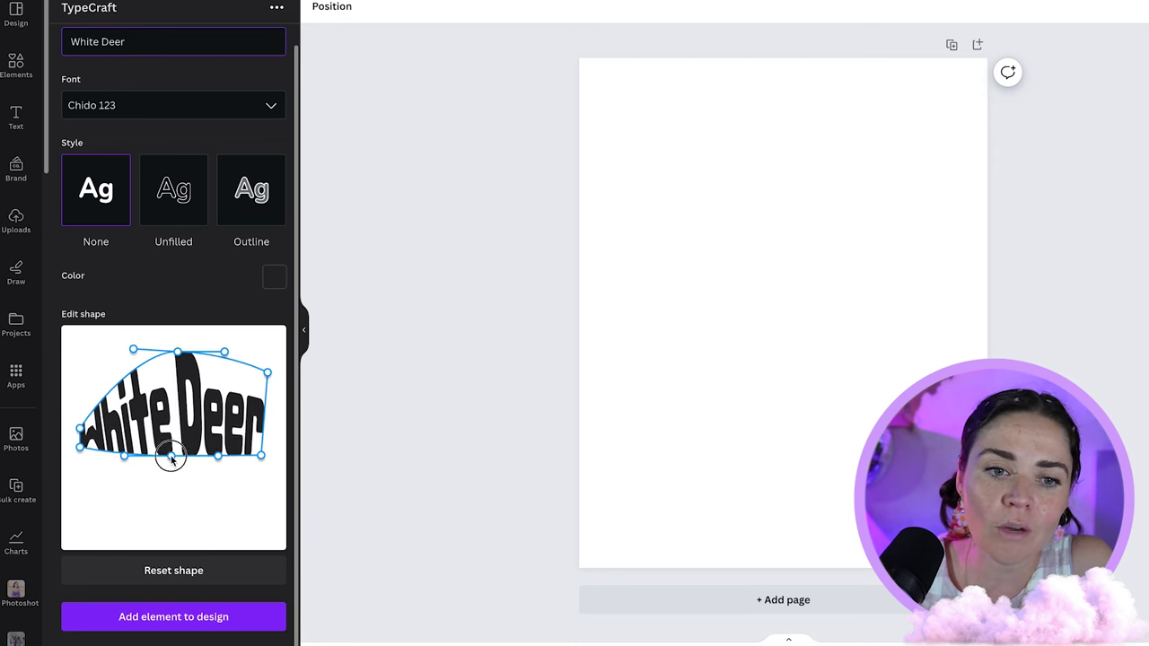
Reshape the top edge of "White Deer" into a wave that bulges over "White" and dips over "Deer"
left_click_drag(178, 354, 178, 406)
left_click_drag(133, 350, 248, 440)
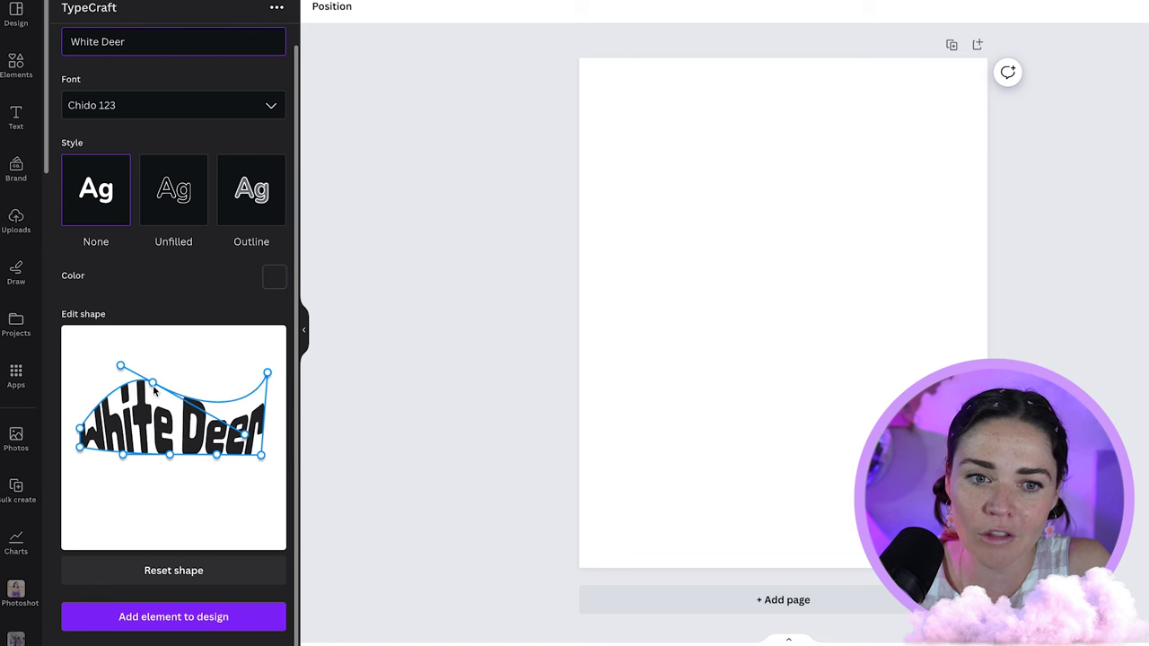
left_click_drag(115, 369, 96, 357)
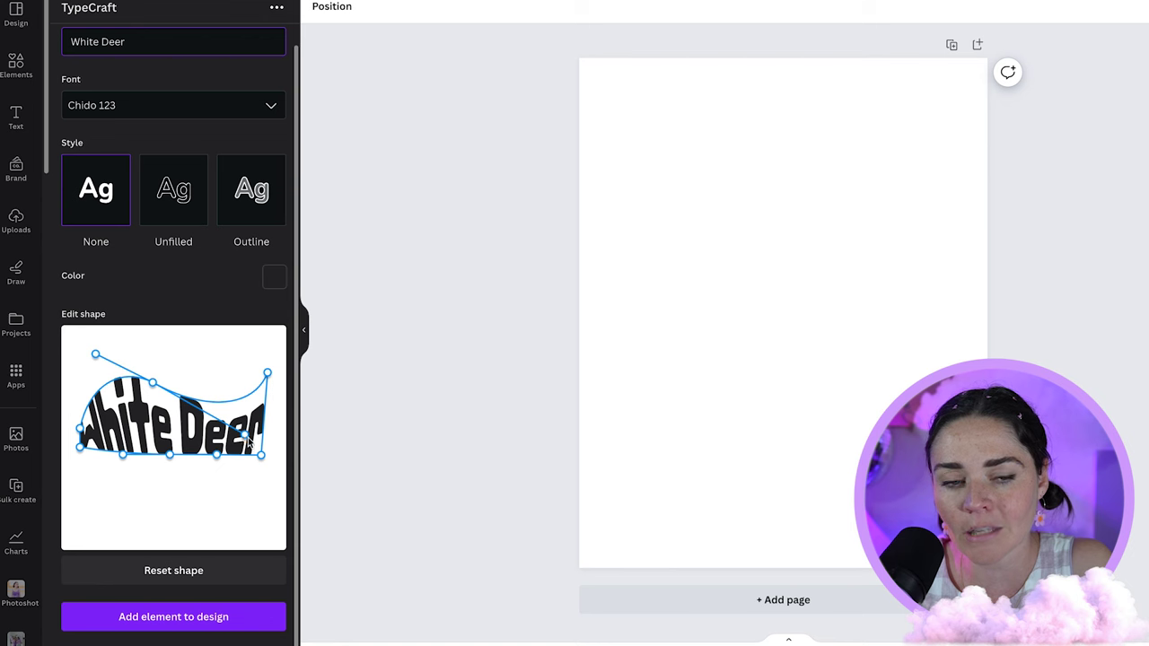
left_click_drag(248, 437, 238, 427)
left_click_drag(153, 383, 180, 395)
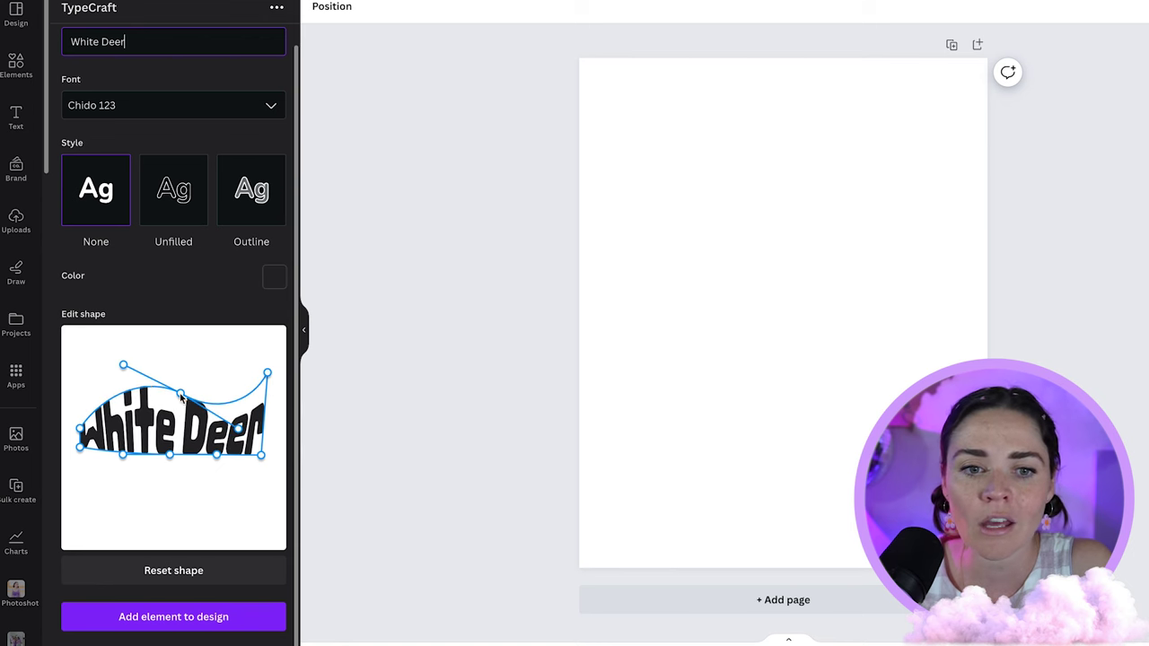
Reshape the top edge of "White Deer" into a broad arch over "White" and a smaller hump over "Deer", meeting above the "D"
left_click_drag(239, 431, 215, 346)
left_click_drag(184, 403, 219, 388)
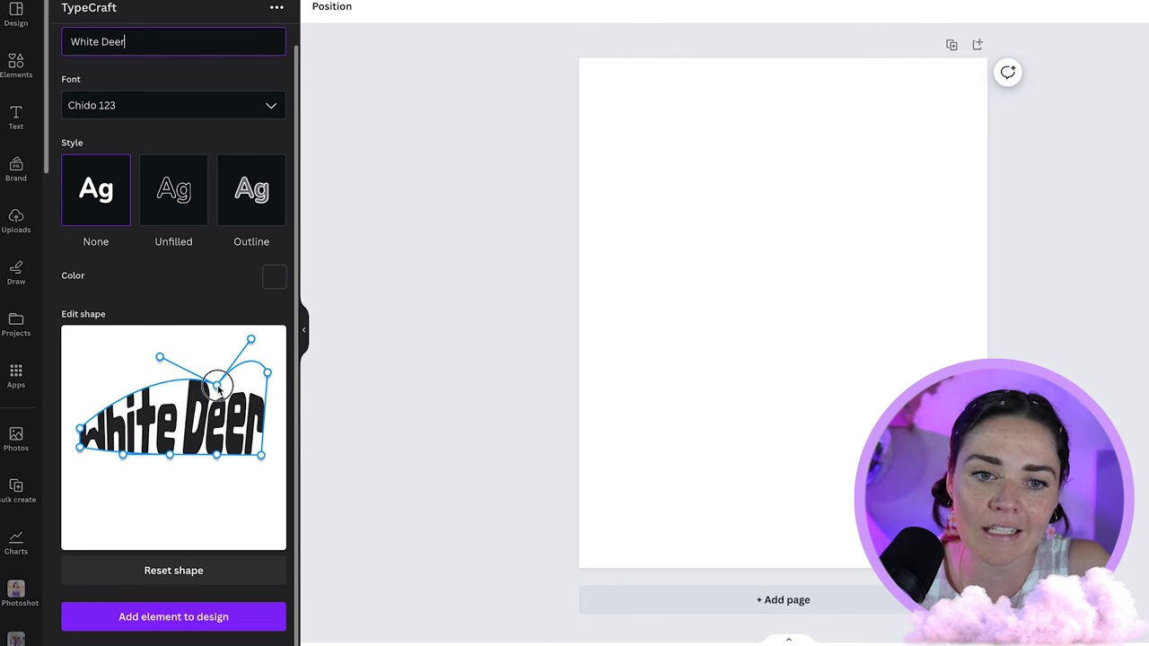
left_click_drag(160, 357, 135, 346)
Bend the bottom edge of "White Deer" into two downward bulges that meet at a raised point between the words
left_click_drag(123, 455, 76, 434)
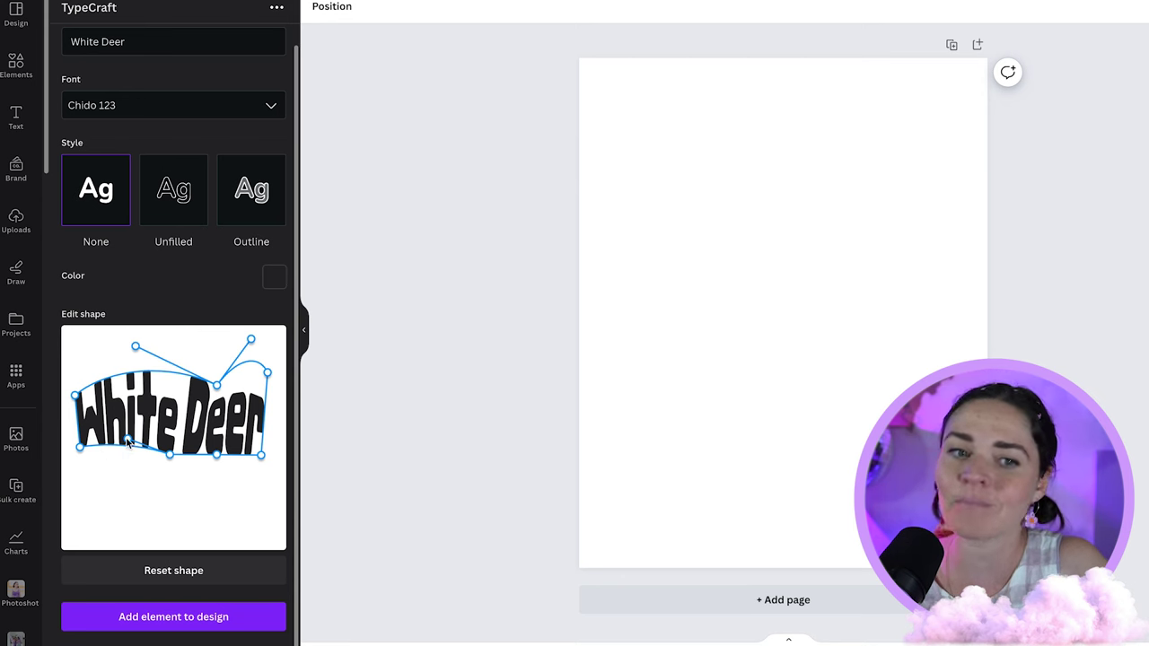
left_click_drag(128, 440, 130, 505)
left_click_drag(174, 461, 204, 479)
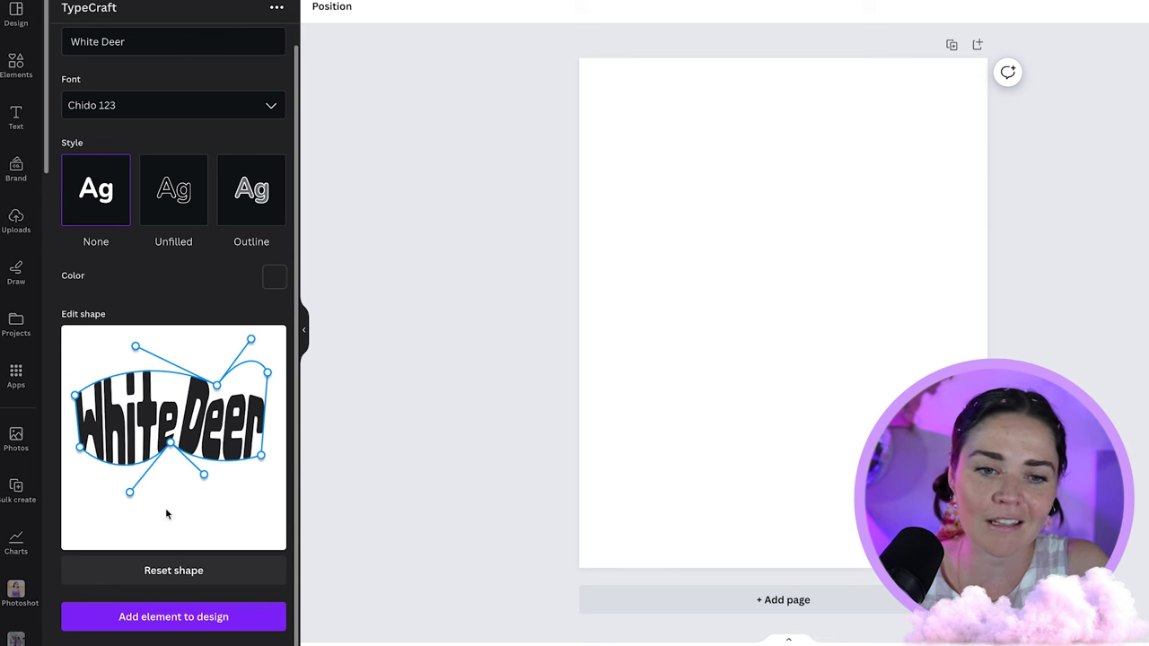
Add the warped "White Deer" lettering to the design and enlarge it to nearly the full page width
left_click(180, 618)
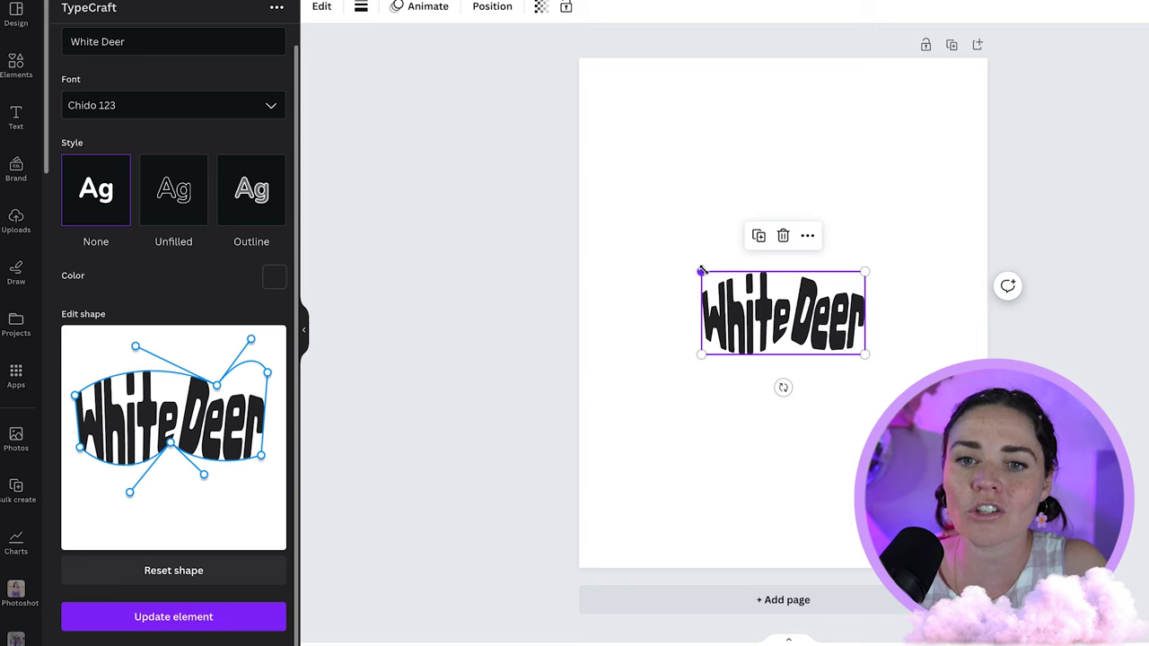
left_click_drag(700, 271, 464, 149)
left_click_drag(712, 250, 822, 279)
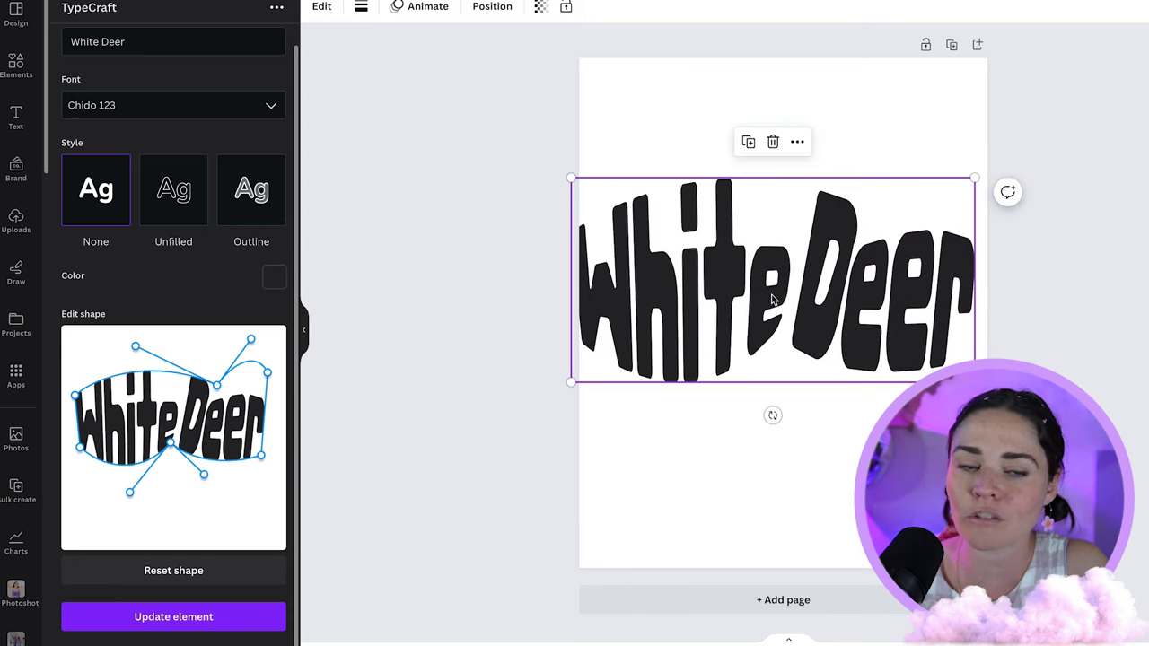
Recolour the lettering with the copied light purple colour code, and scale it down to about 70% of the page width, centred horizontally
left_click(271, 277)
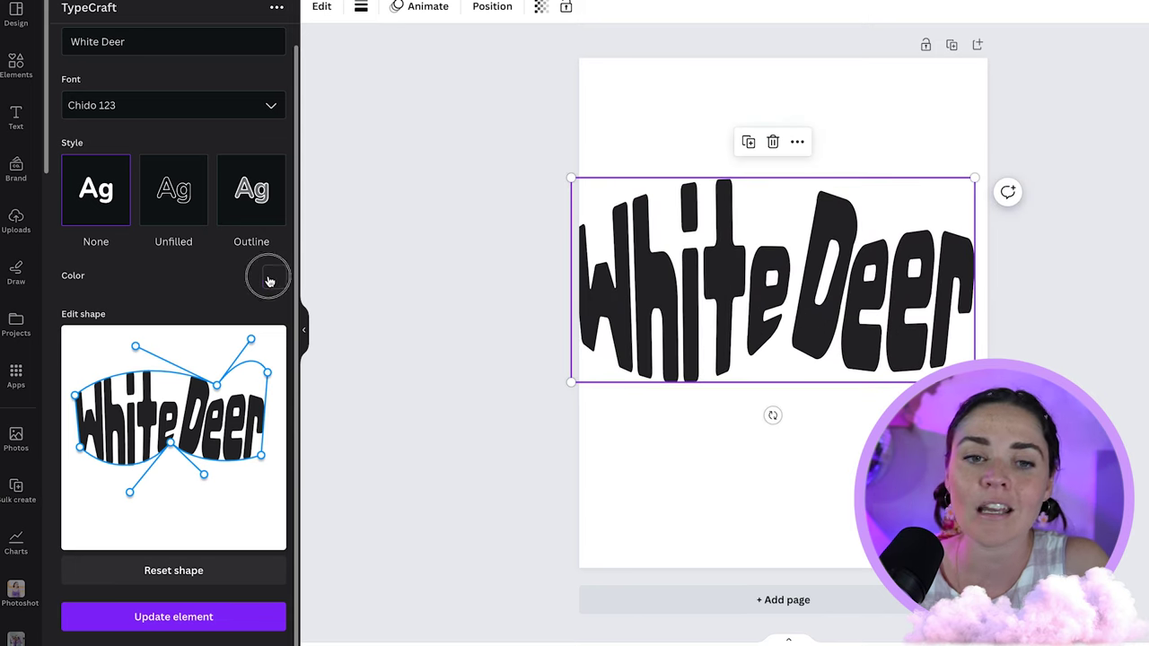
left_click(229, 230)
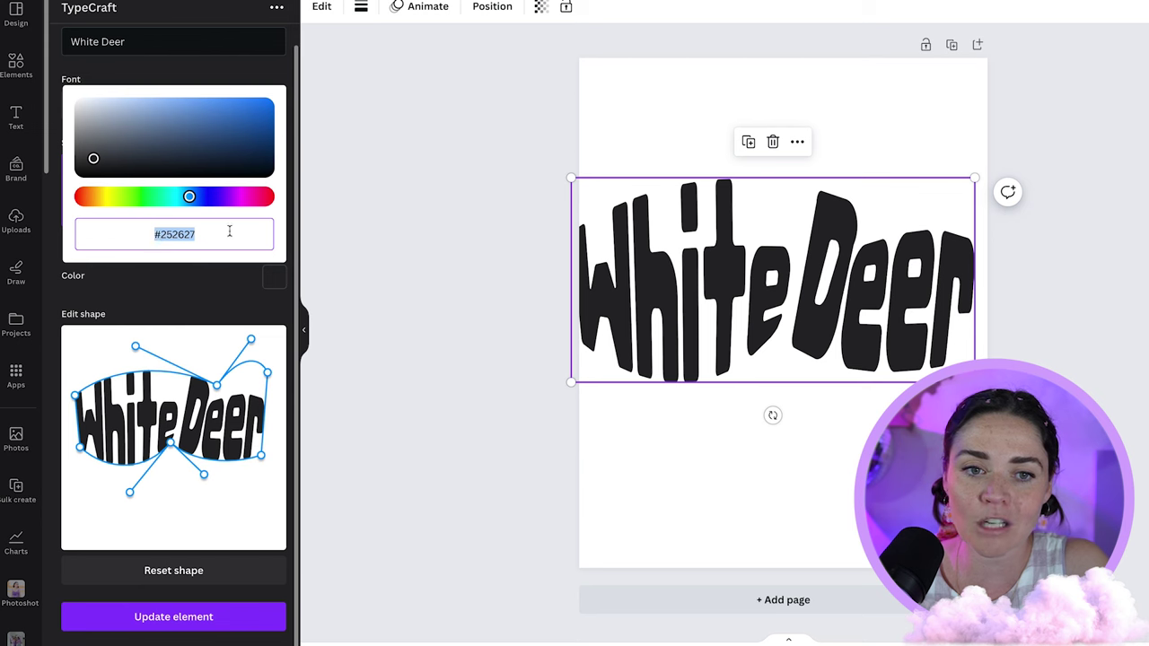
key("ctrl+v")
left_click(230, 295)
left_click(208, 627)
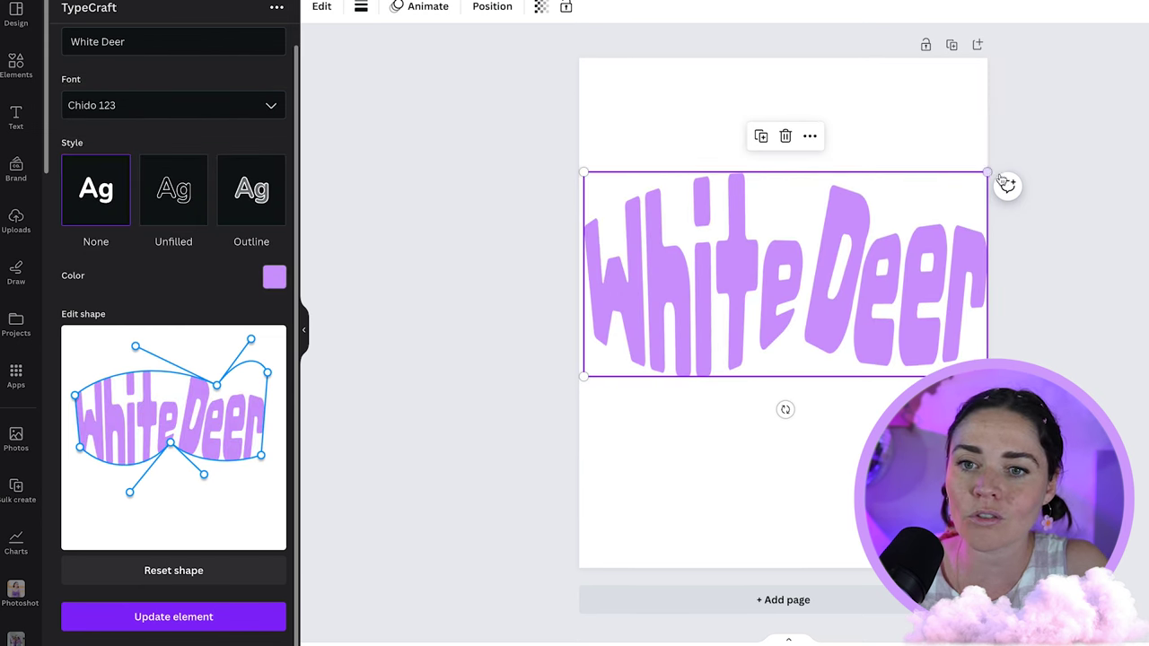
left_click_drag(988, 170, 880, 226)
left_click_drag(806, 299, 856, 256)
Try the darker purple from the White Deer brand palette as the page background and undo it
left_click(619, 116)
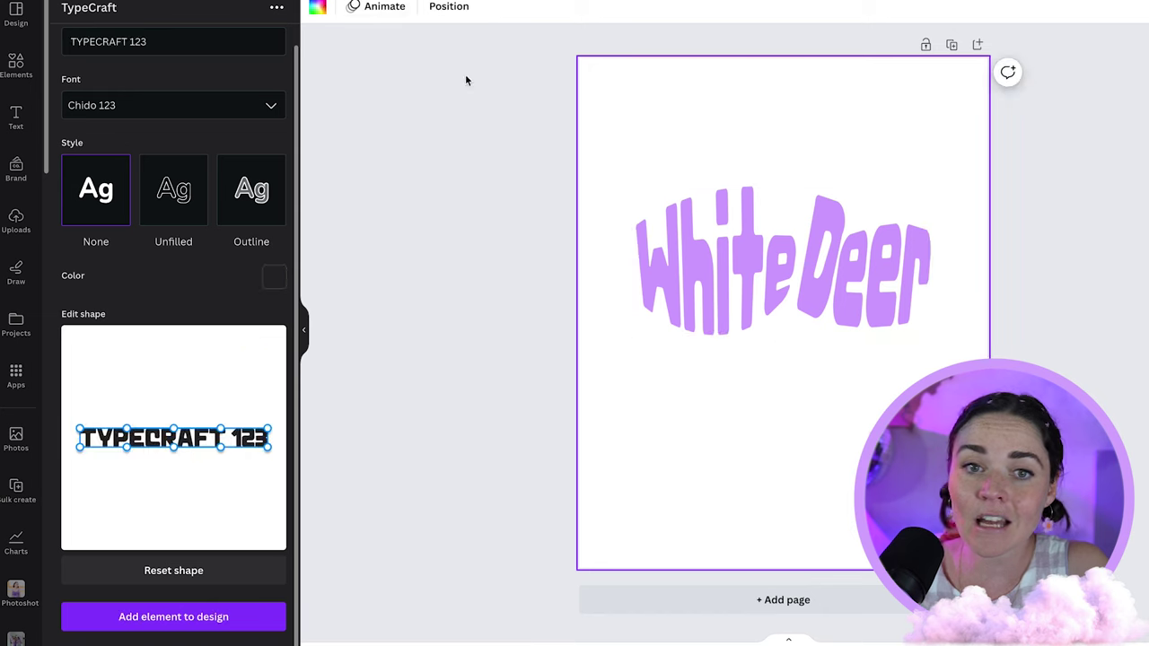
left_click(321, 8)
left_click(226, 202)
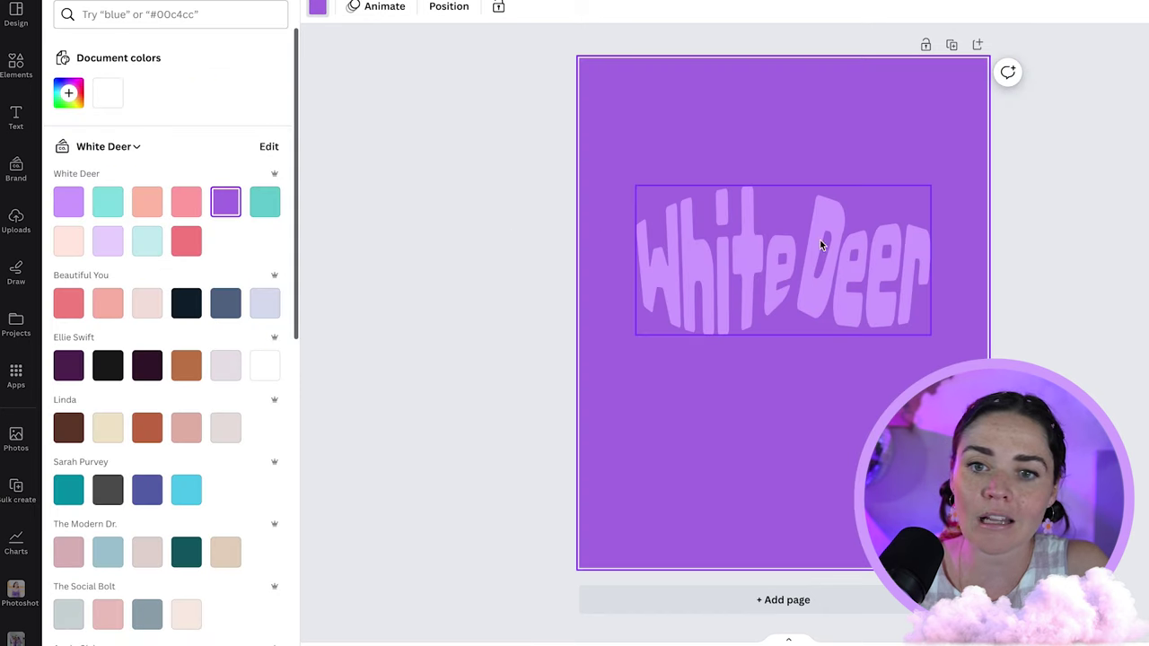
left_click(395, 240)
key("ctrl+z")
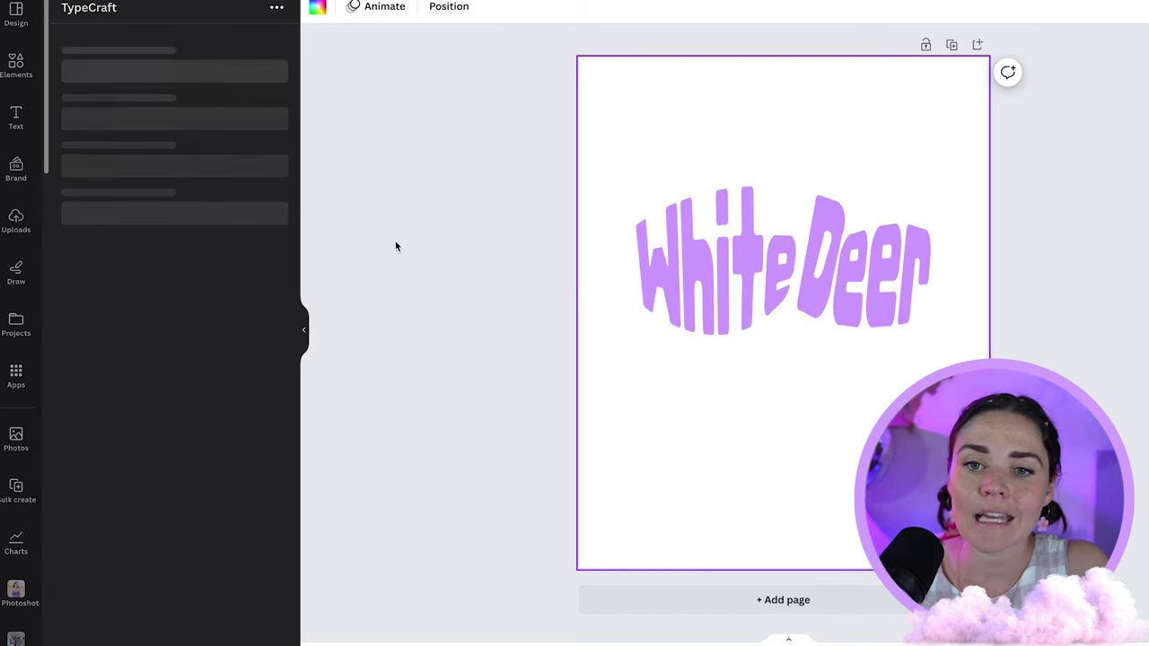